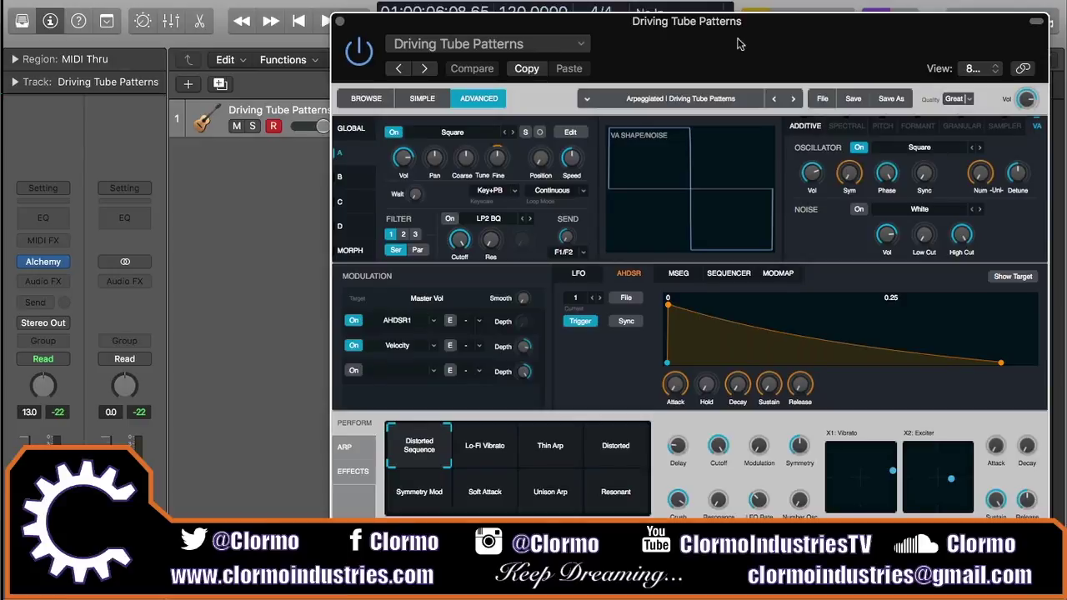
Play the region to hear the Driving Tube Patterns preset, stop it and return the playhead to the start
key(space)
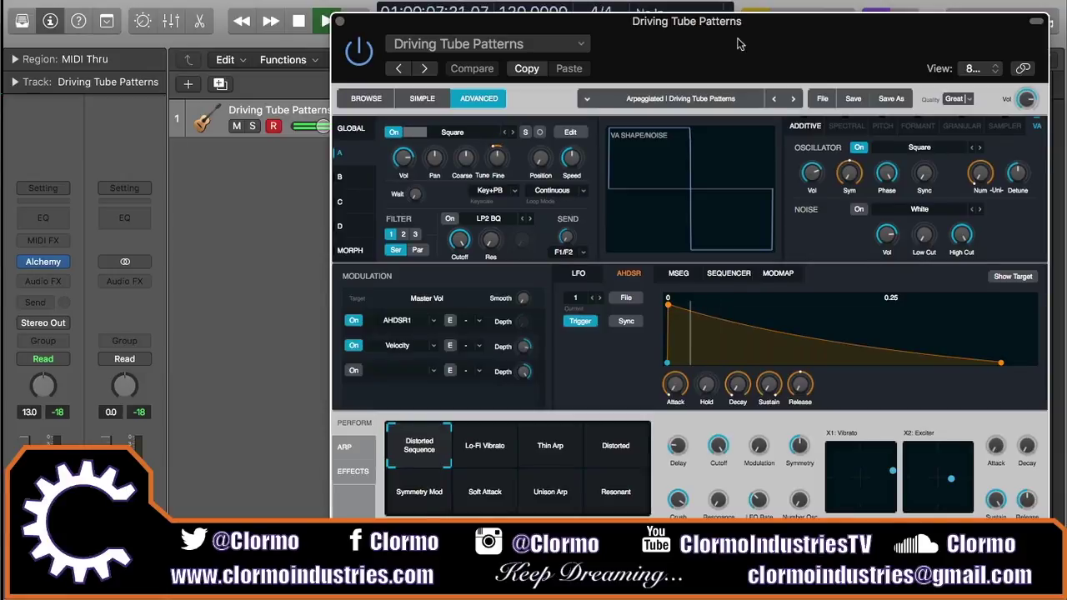
key(space)
key(Return)
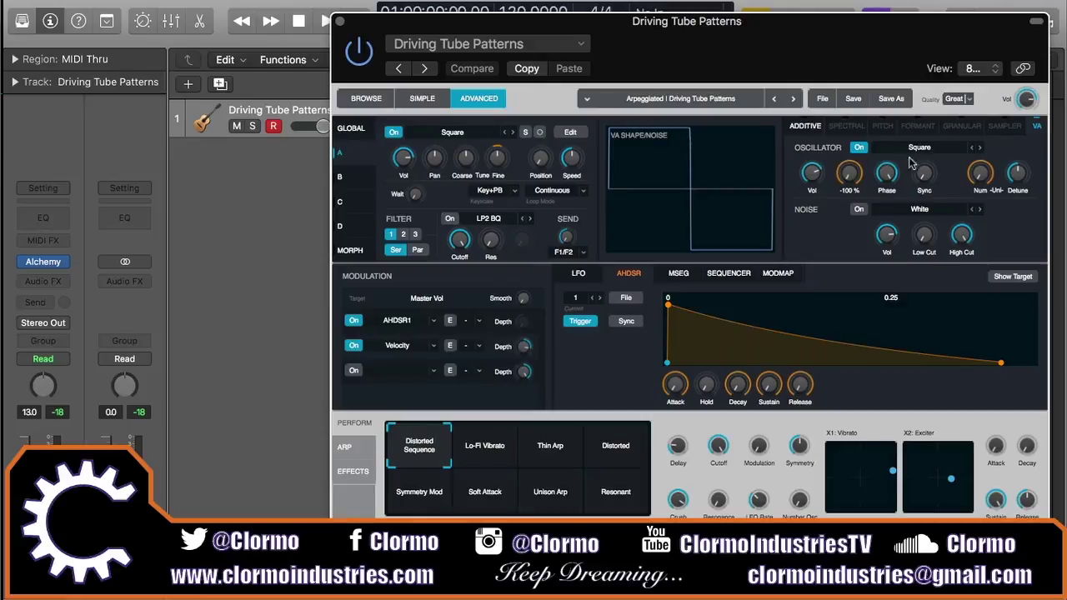
Look through sources B and D and return to source A
click(344, 179)
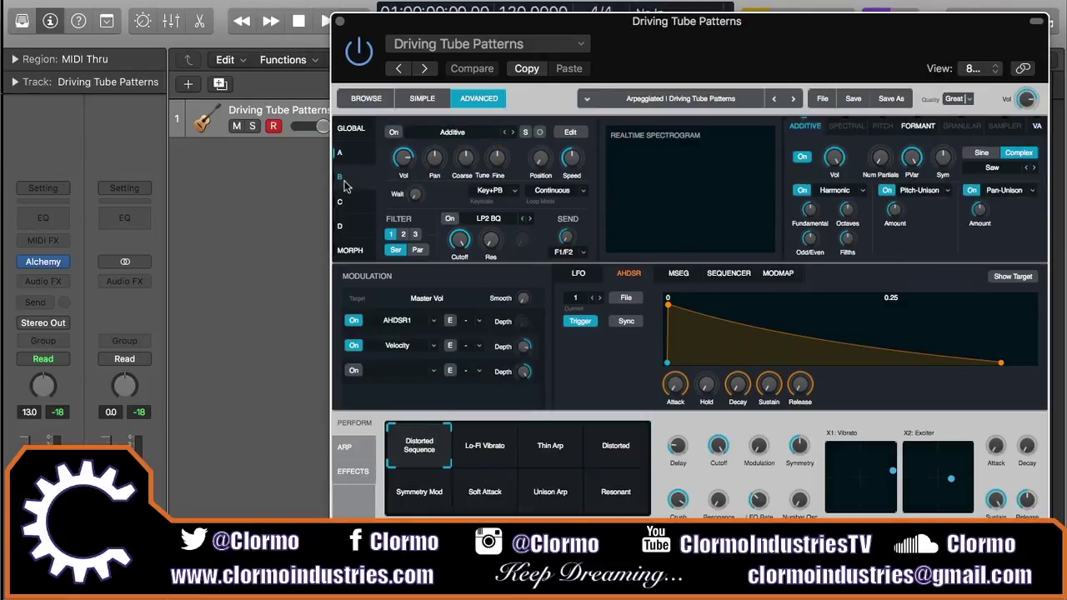
click(357, 230)
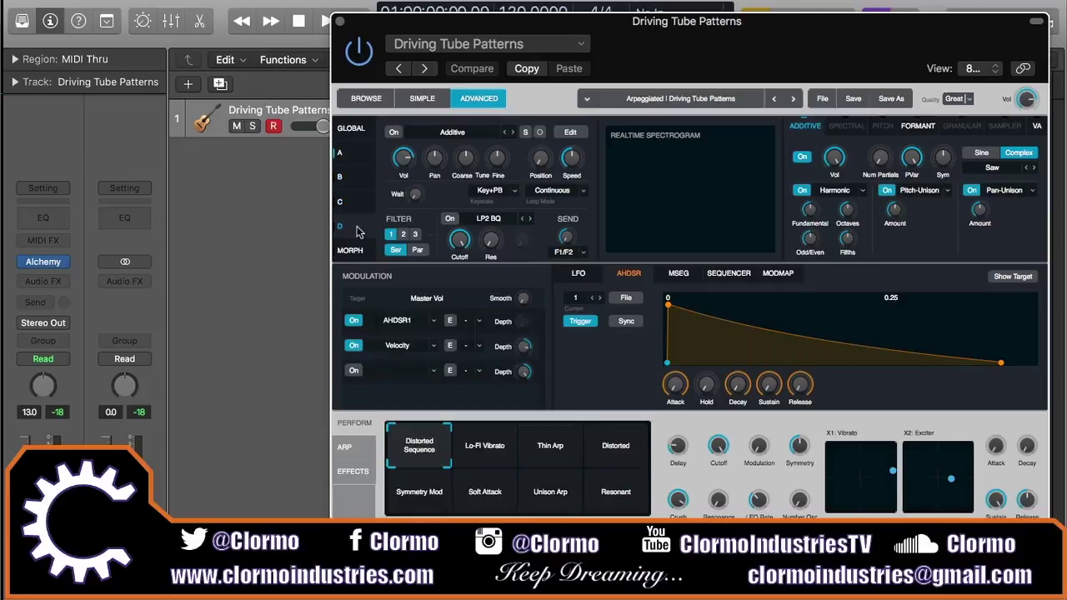
click(359, 156)
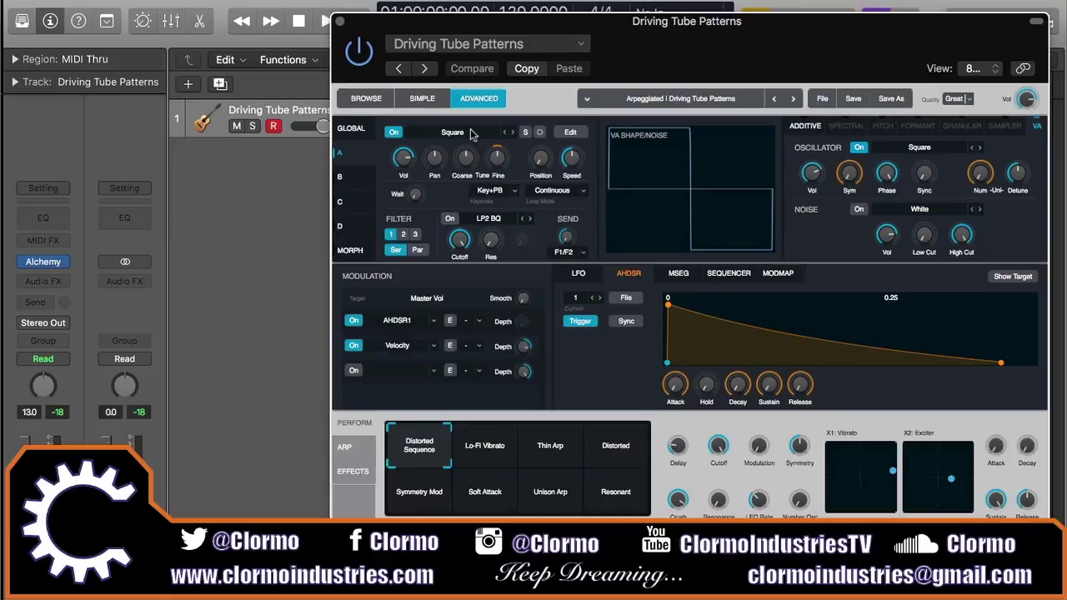
click(750, 98)
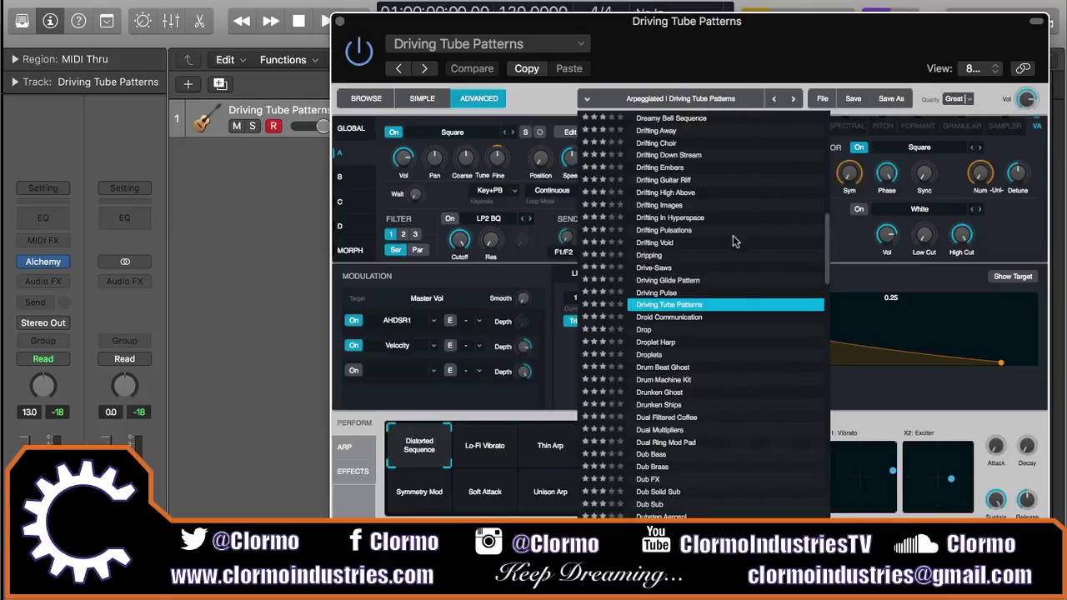
scroll(713, 299, up, 1)
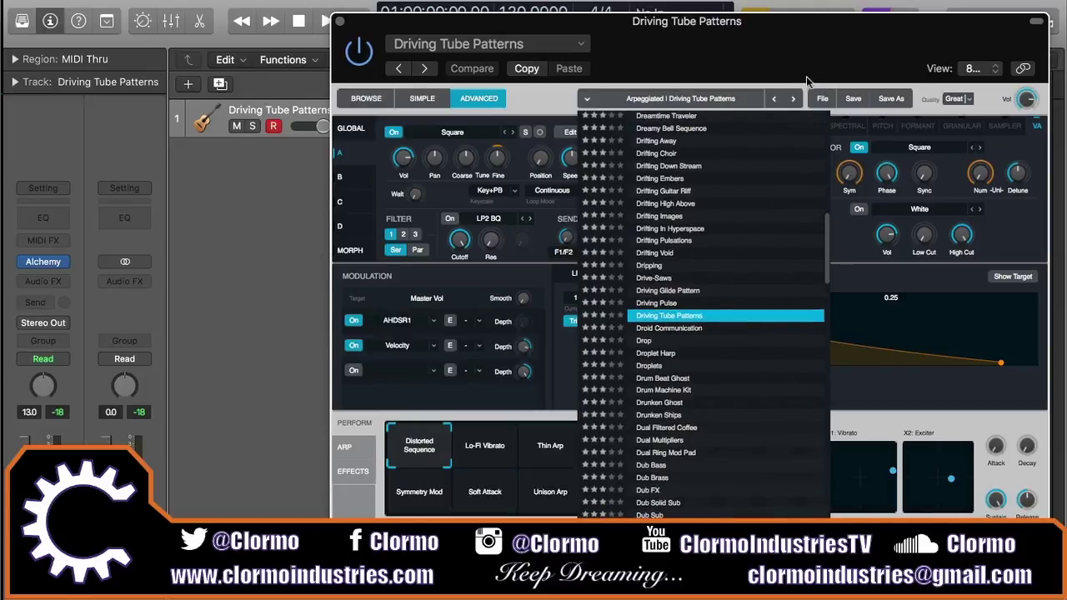
click(870, 119)
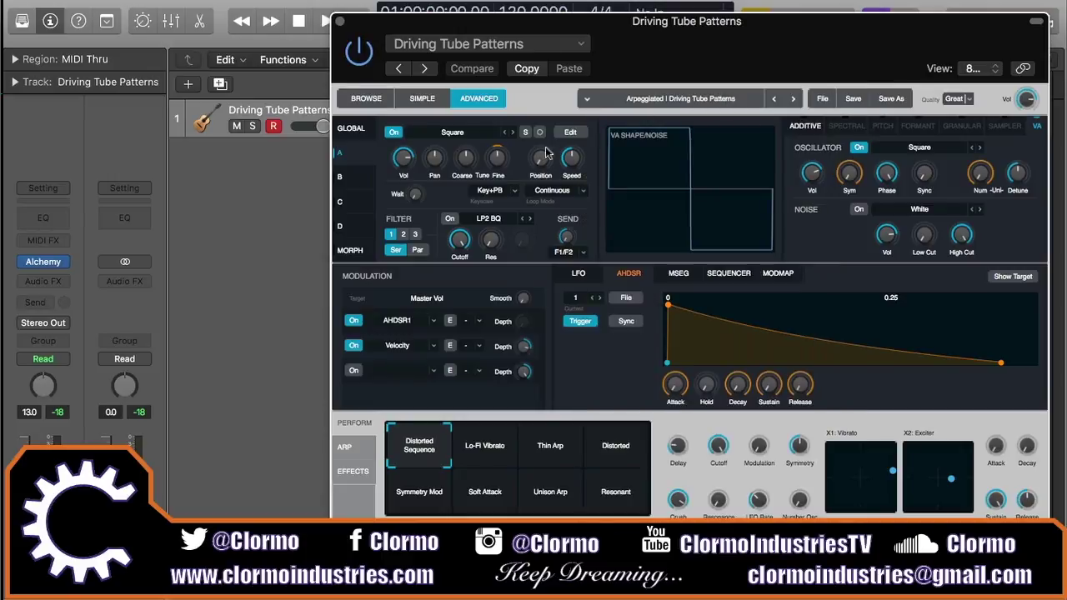
click(459, 132)
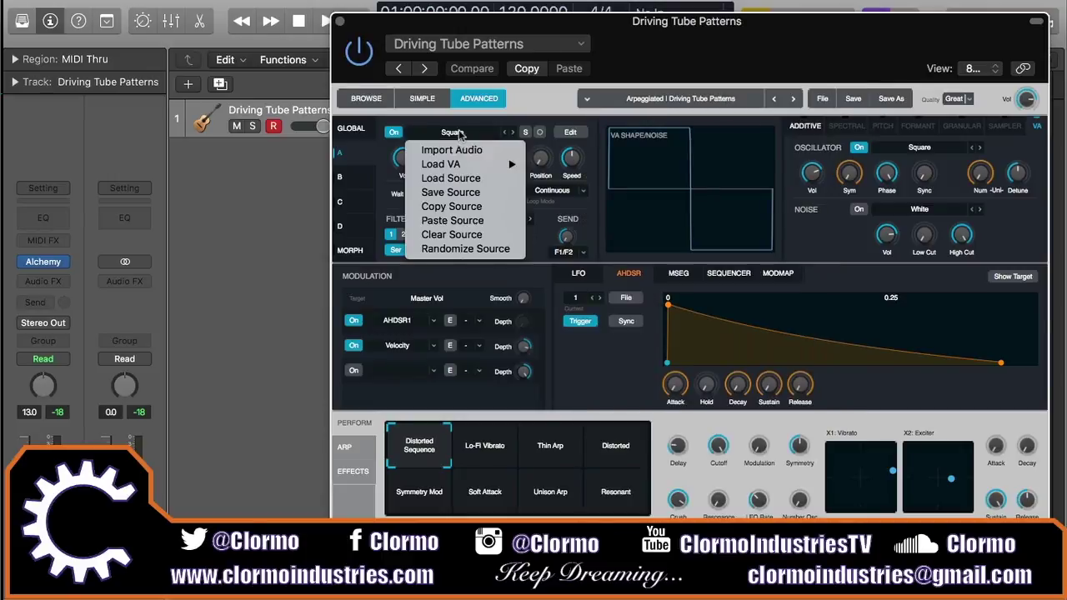
click(554, 102)
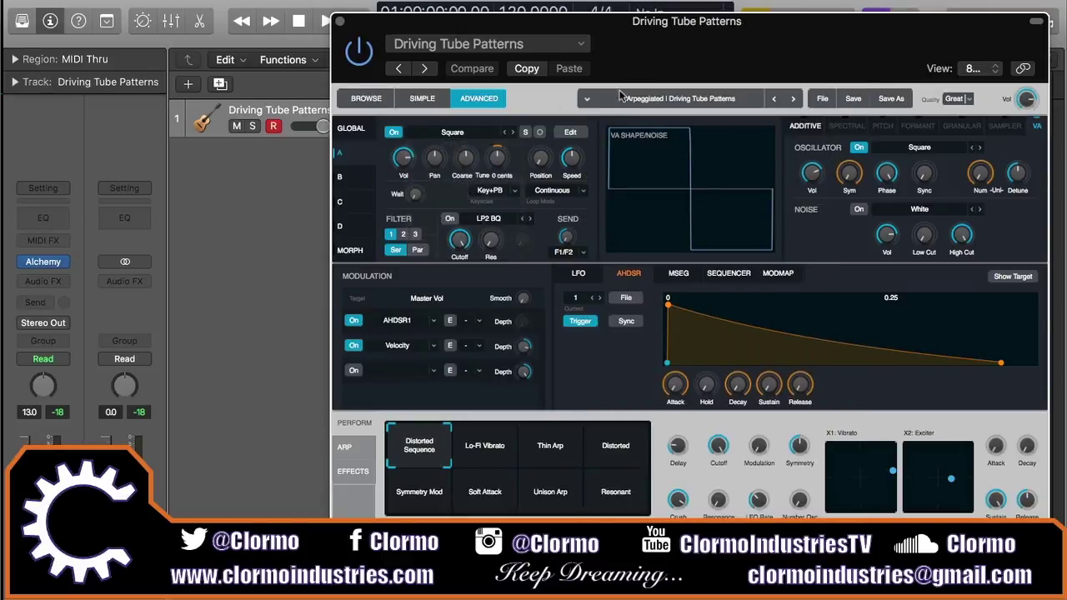
Reset the synth to the Default preset and open the audio import browser for source A
click(815, 99)
click(841, 136)
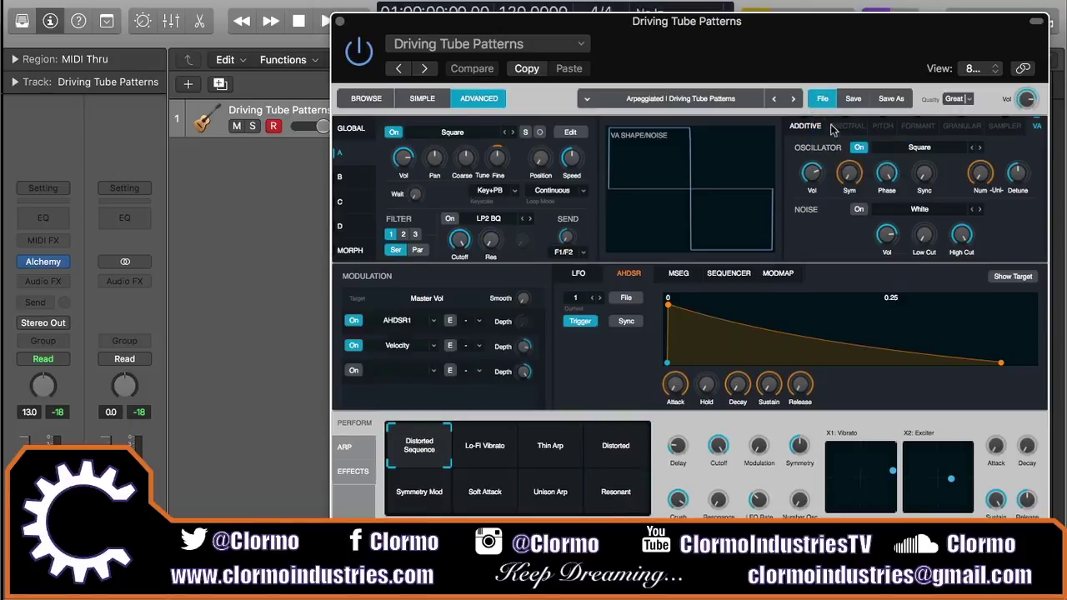
click(469, 137)
click(451, 150)
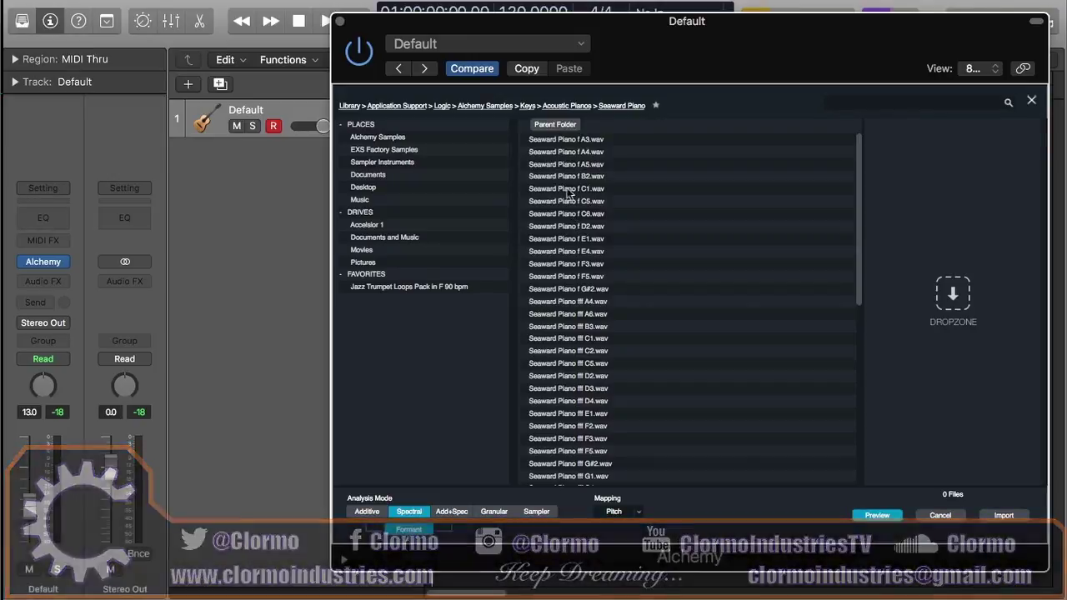
Browse the EXS Factory Samples to 07 Guitars, 02 Acoustic Guitars and open the 12 String Dual folder
click(404, 139)
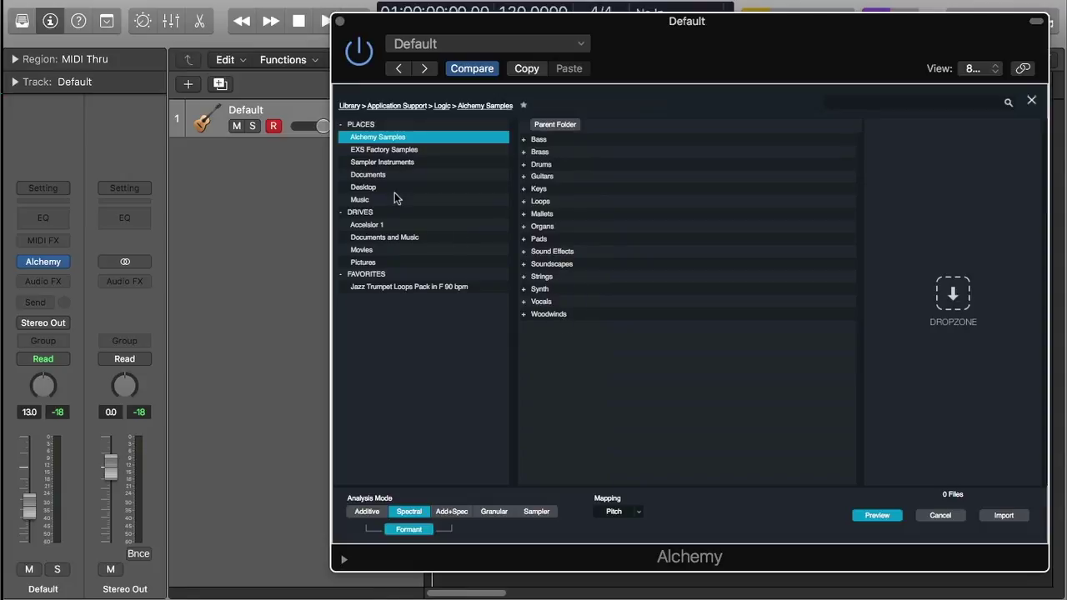
click(389, 152)
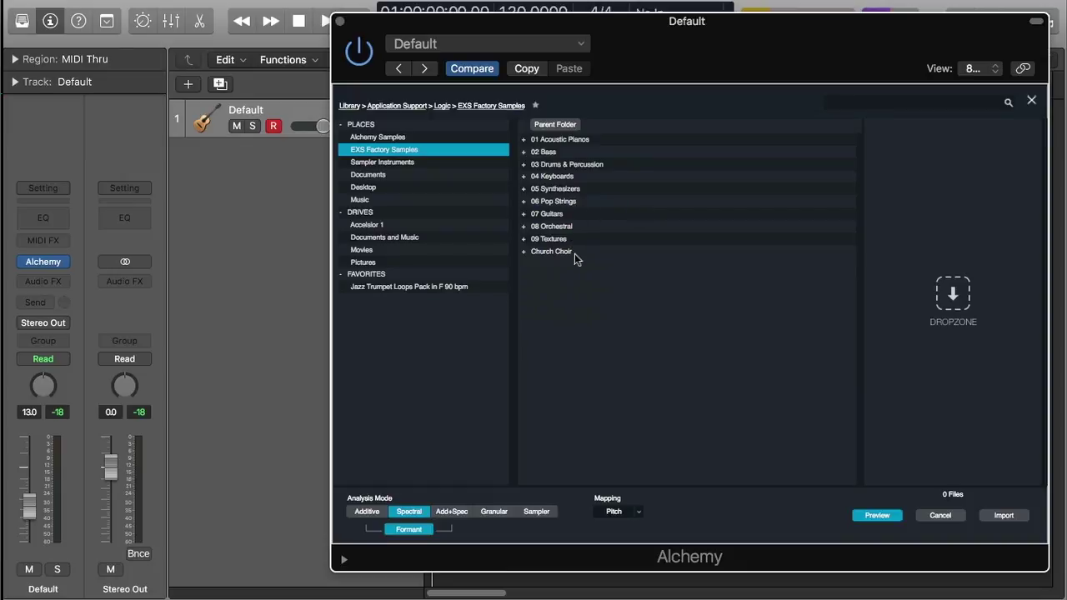
double_click(556, 215)
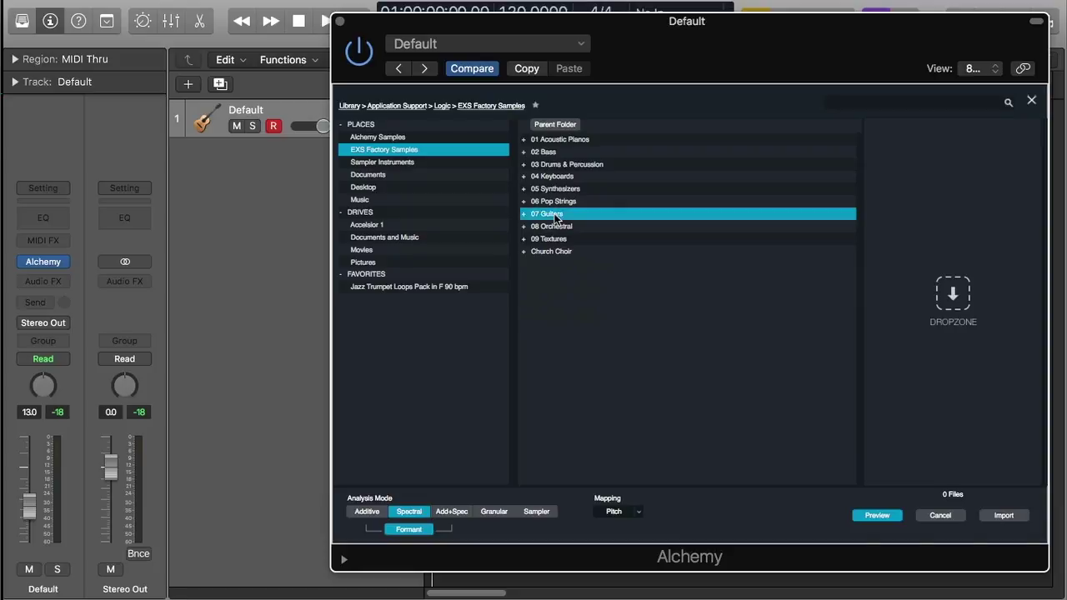
double_click(573, 152)
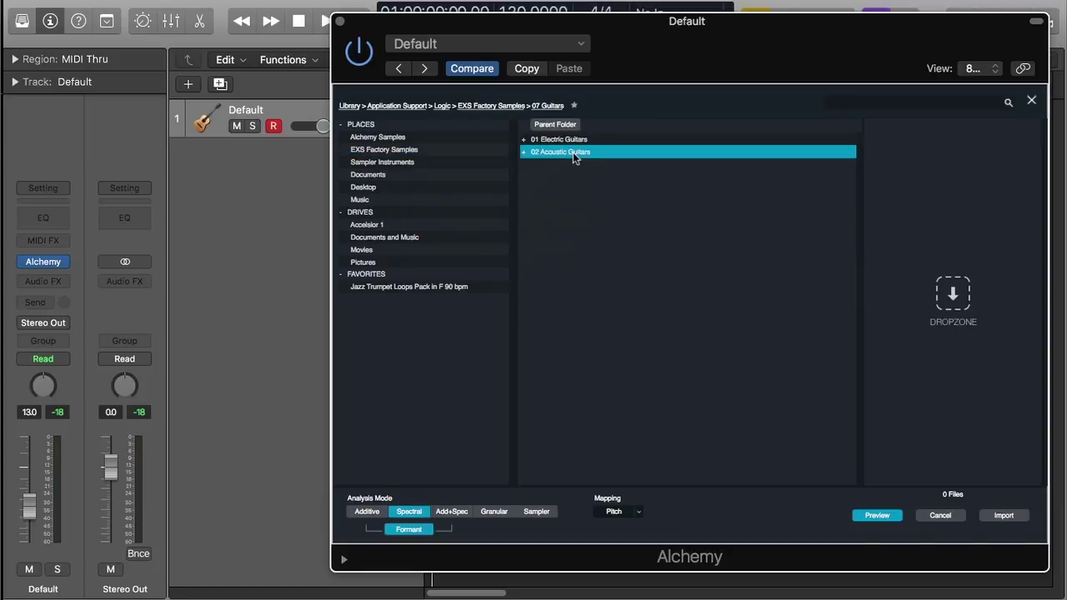
double_click(570, 142)
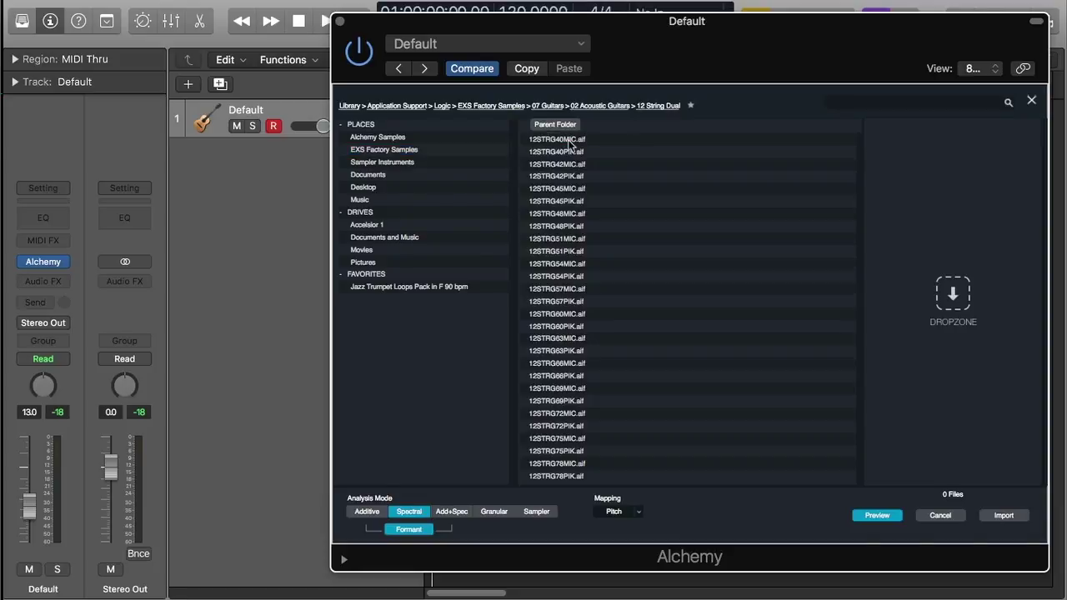
Audition several microphone and pickup samples across the pitch range of the 12 String Dual folder
click(578, 189)
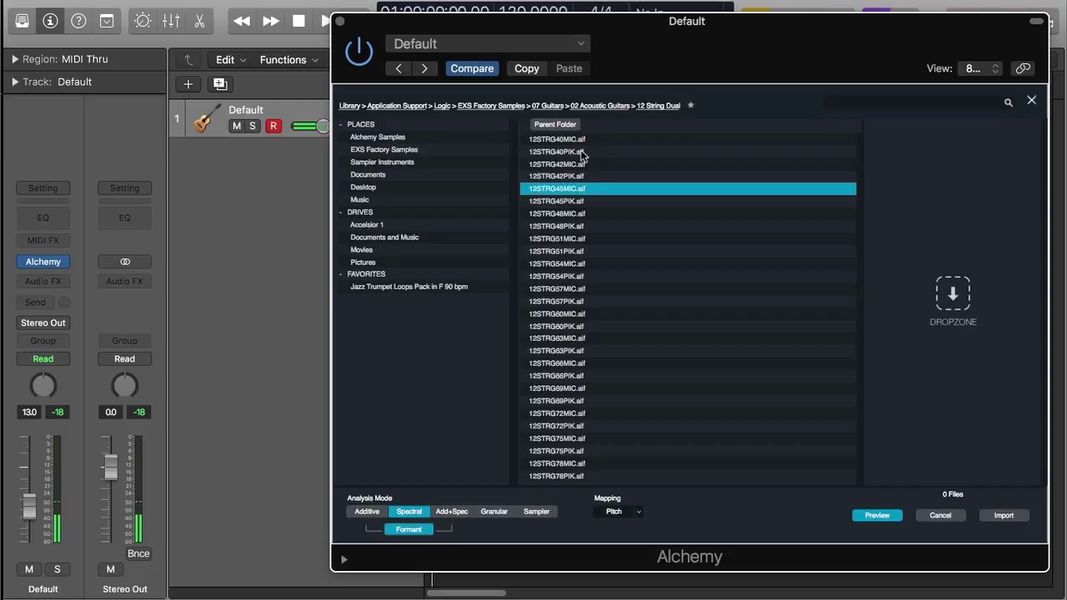
click(583, 153)
click(562, 328)
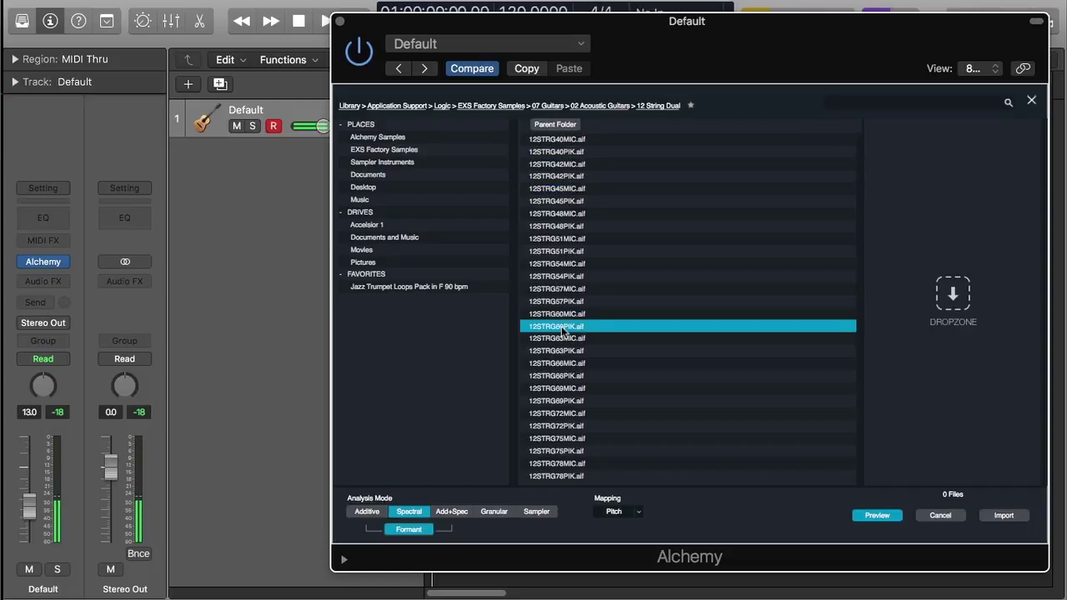
click(560, 402)
click(567, 165)
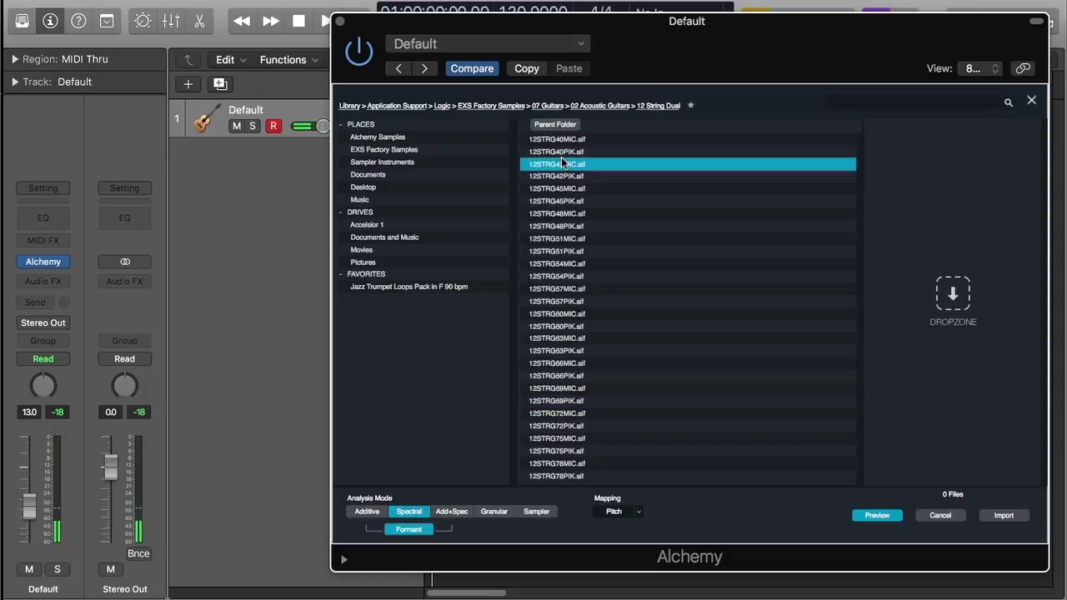
click(568, 214)
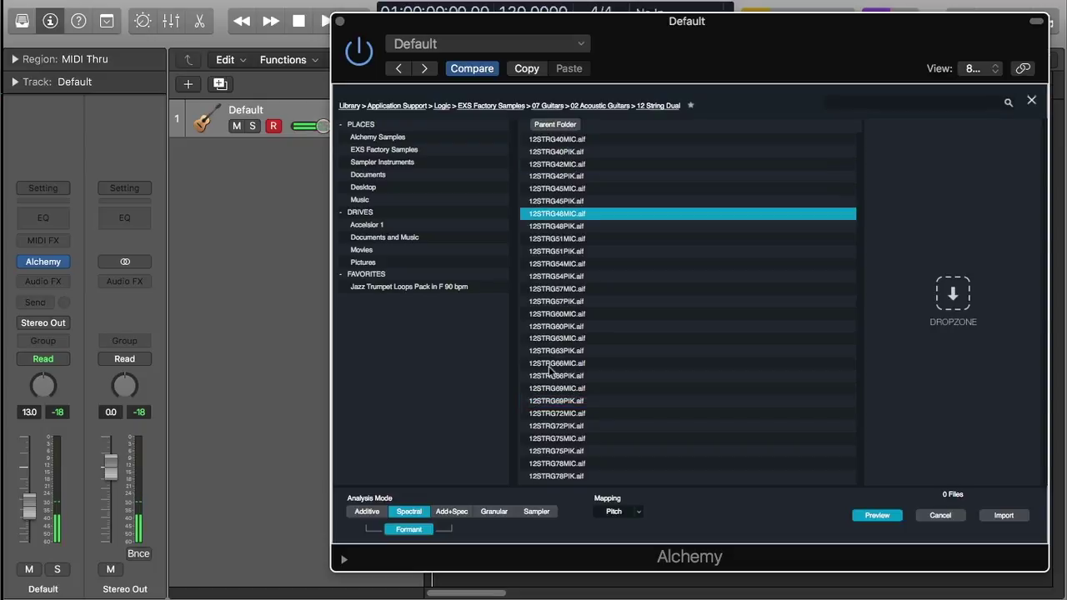
click(554, 477)
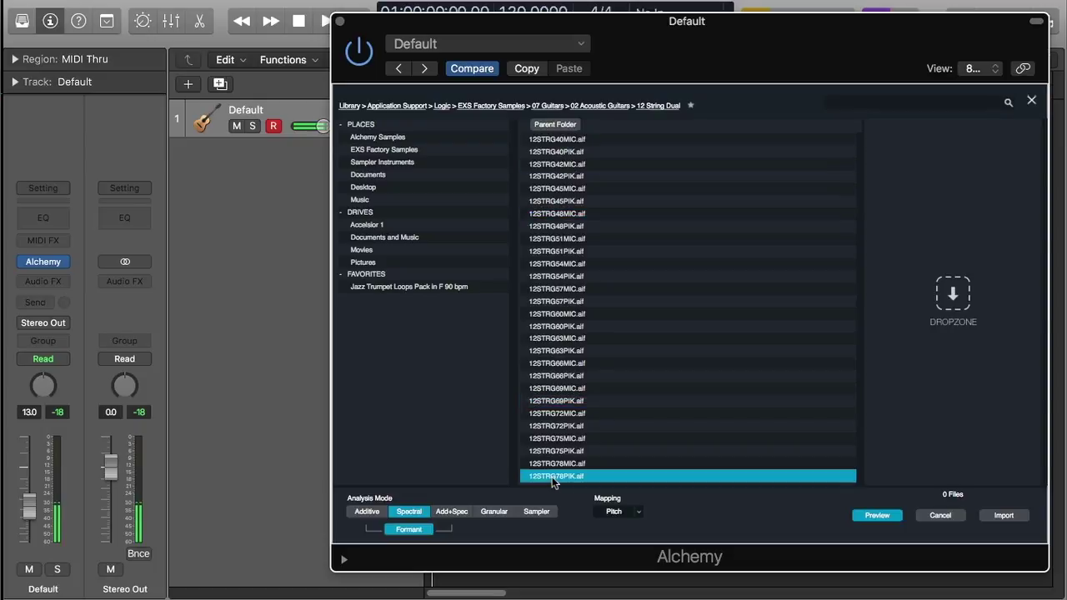
click(567, 277)
Import 12STRG51PIK.aif into source A using the Add+Spec analysis mode with Formant
click(567, 251)
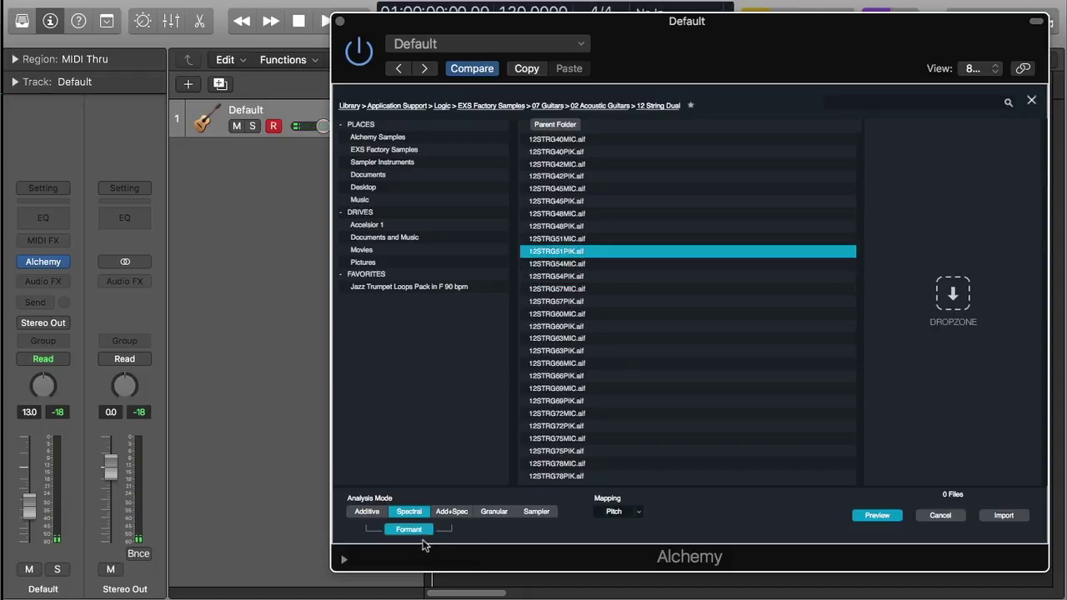
click(463, 514)
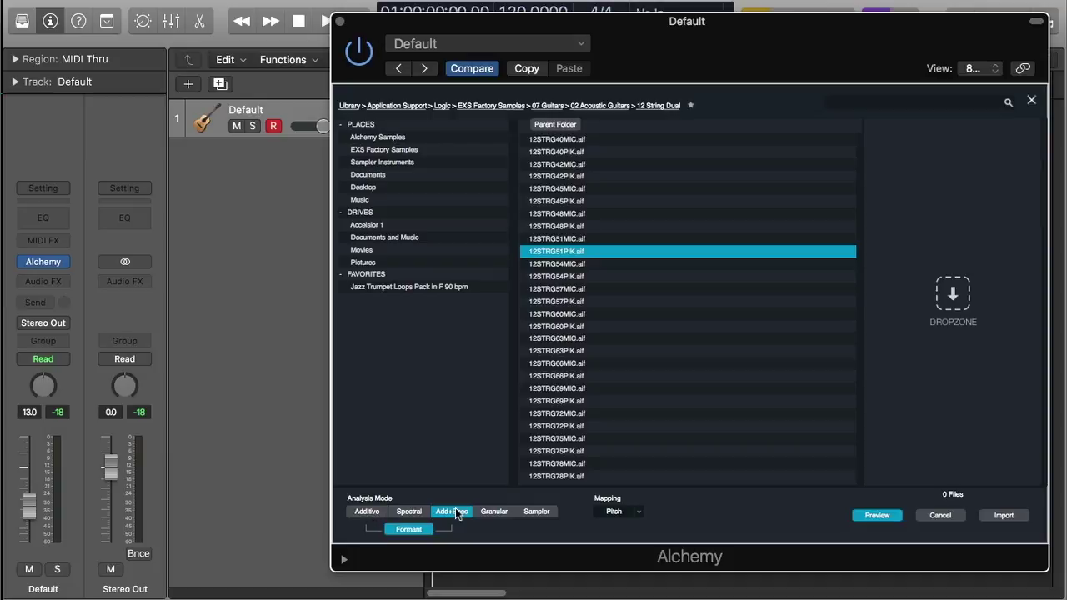
click(1003, 516)
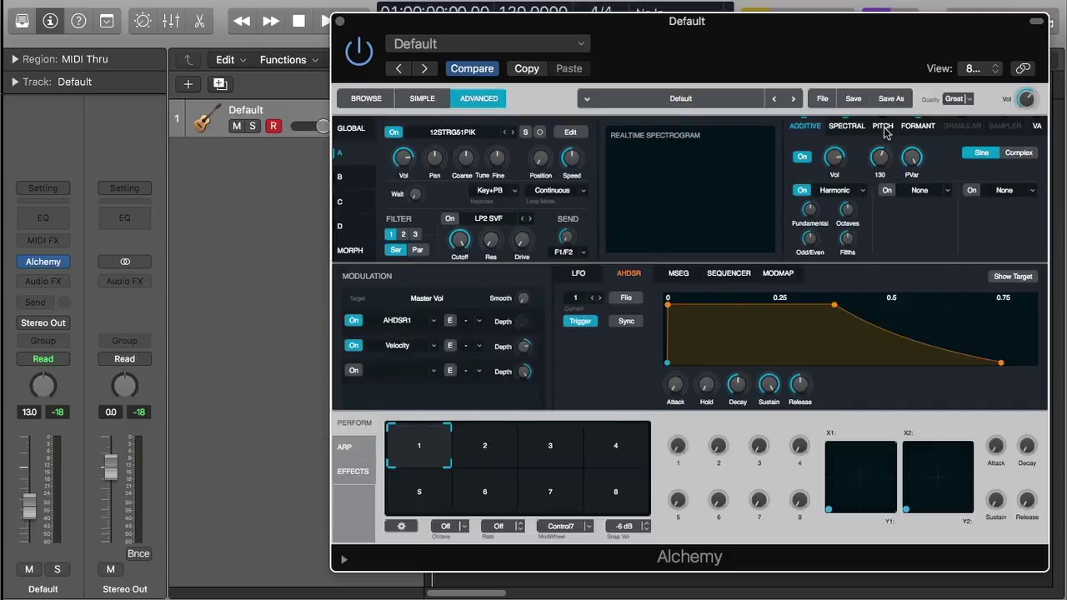
Show source A's pitch correction settings and play the region to hear the imported guitar sample
click(885, 129)
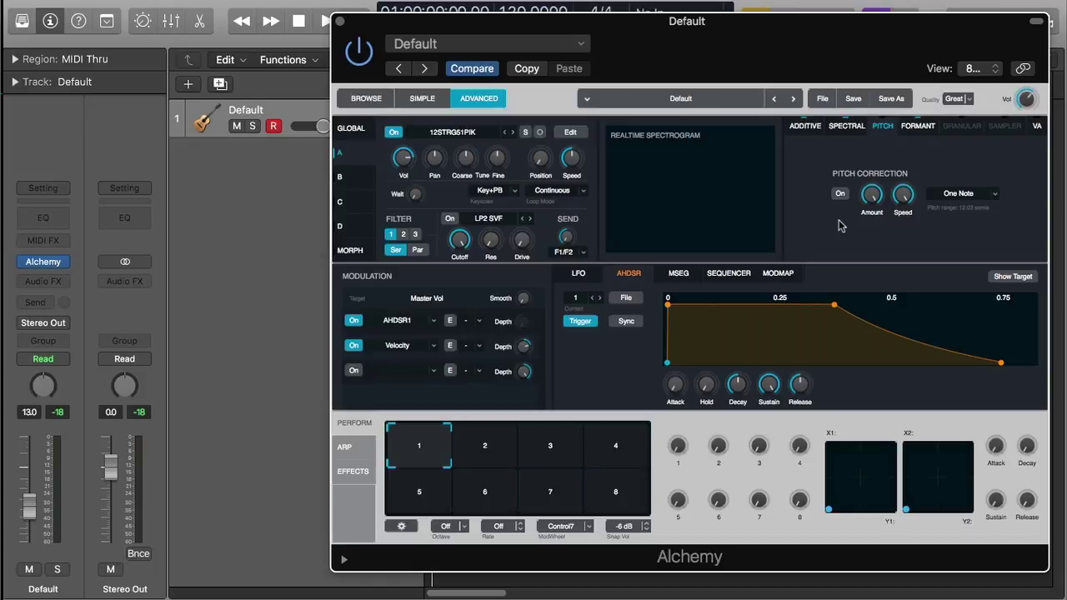
key(space)
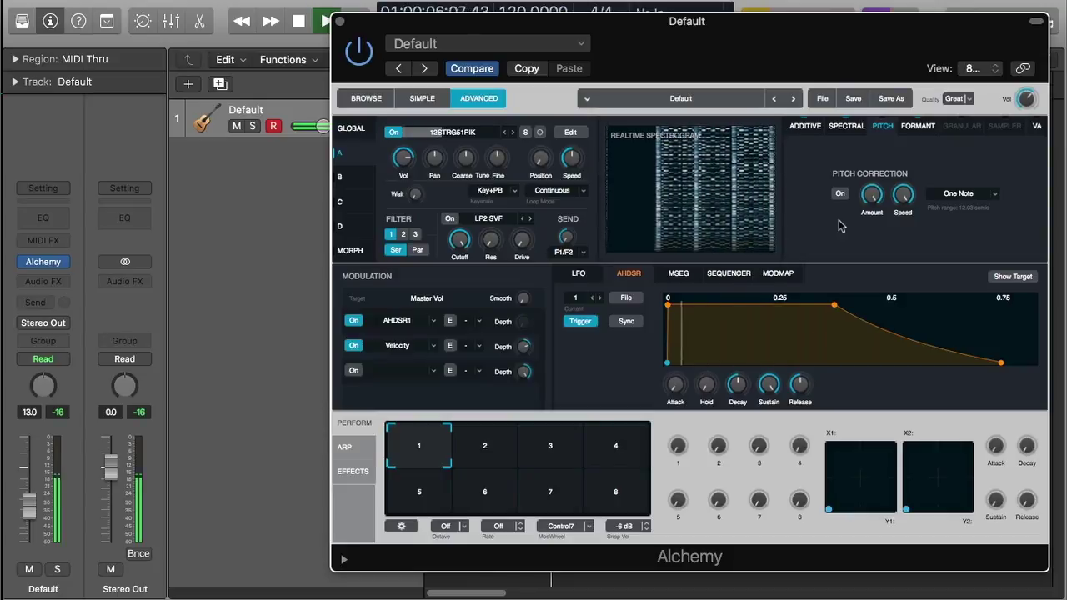
key(space)
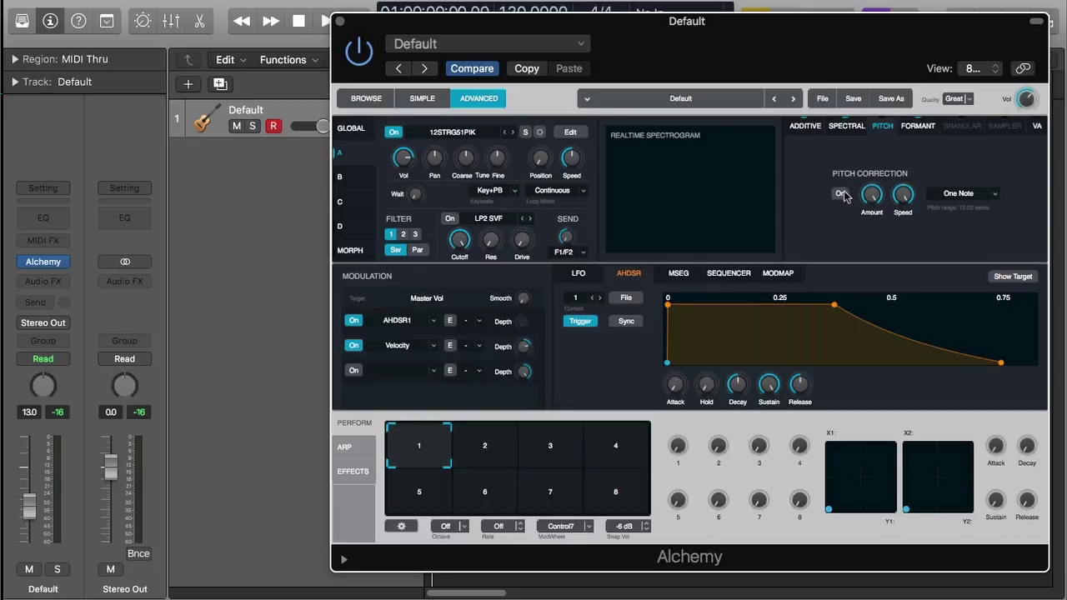
Turn on pitch correction for source A and look through its note options, keeping One Note
click(841, 194)
click(982, 195)
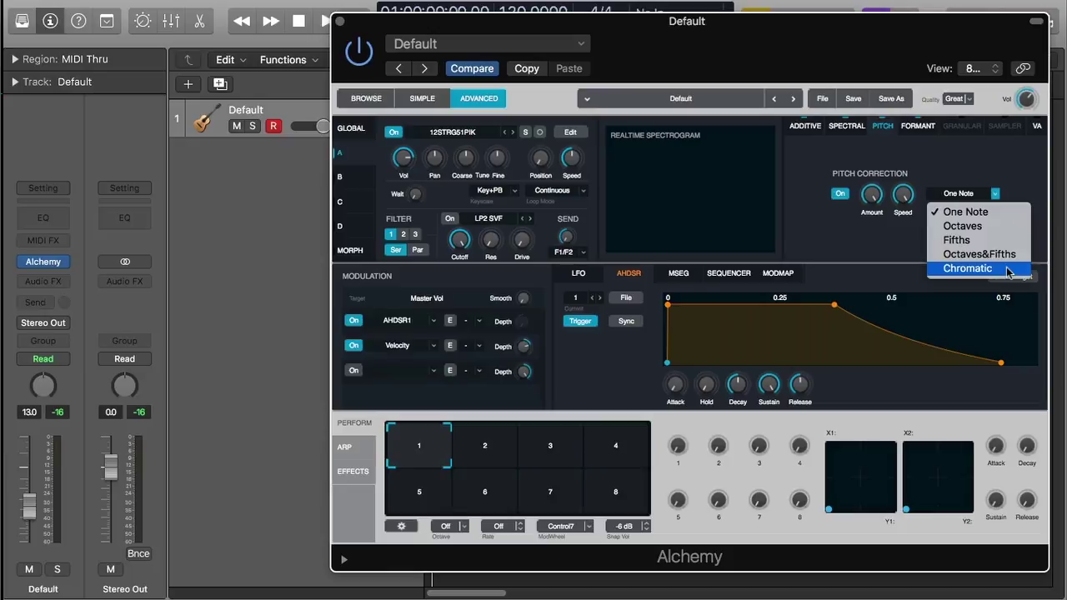
click(809, 42)
Move the synth window aside to view the guitar region, restore it and review the pitch correction note options
drag(799, 34, 789, 174)
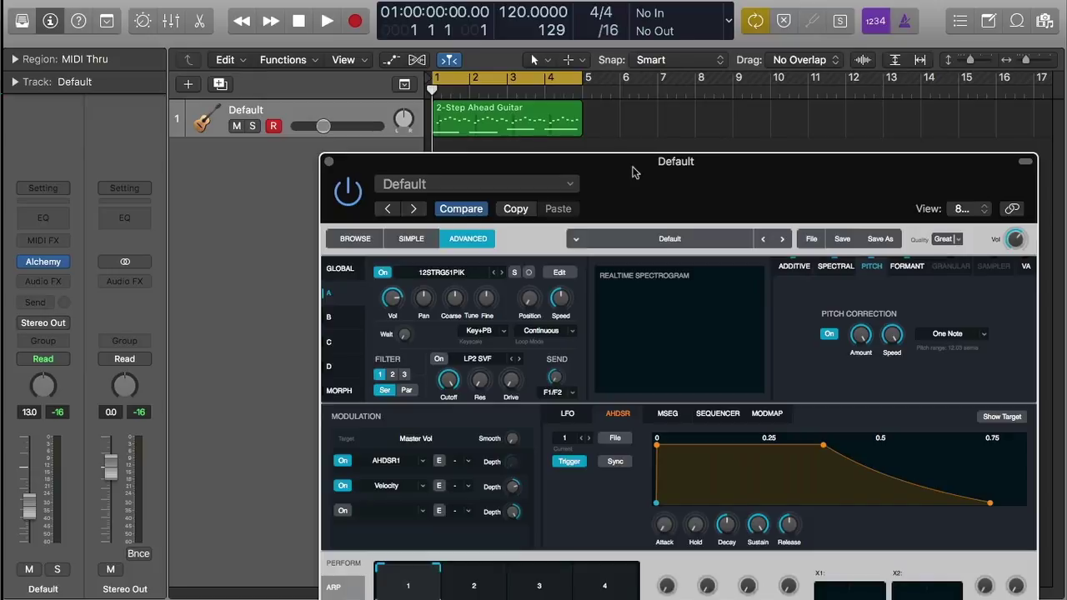
drag(636, 182, 642, 43)
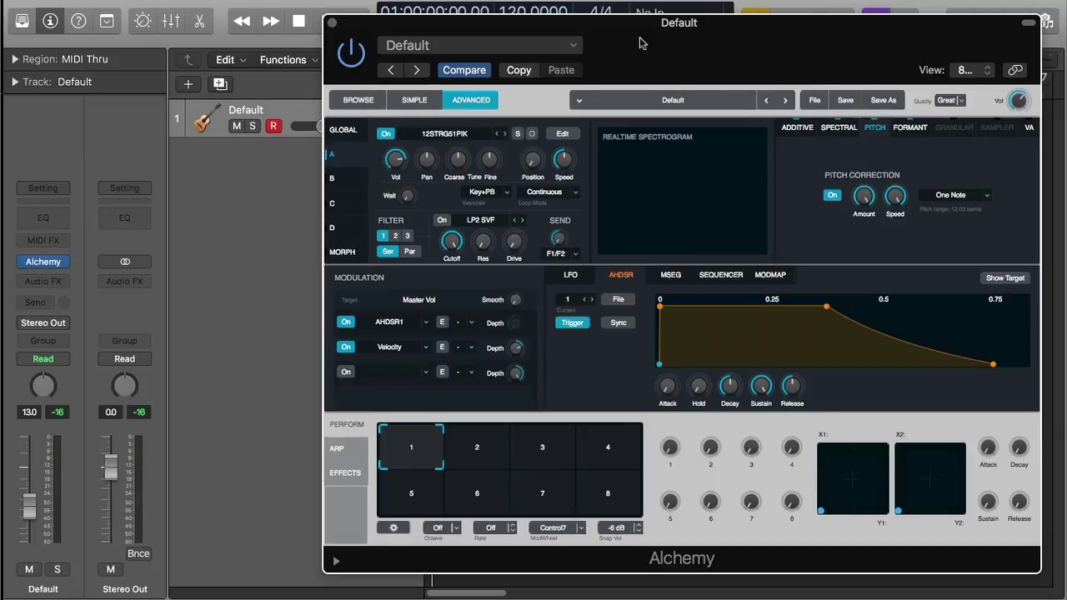
click(956, 198)
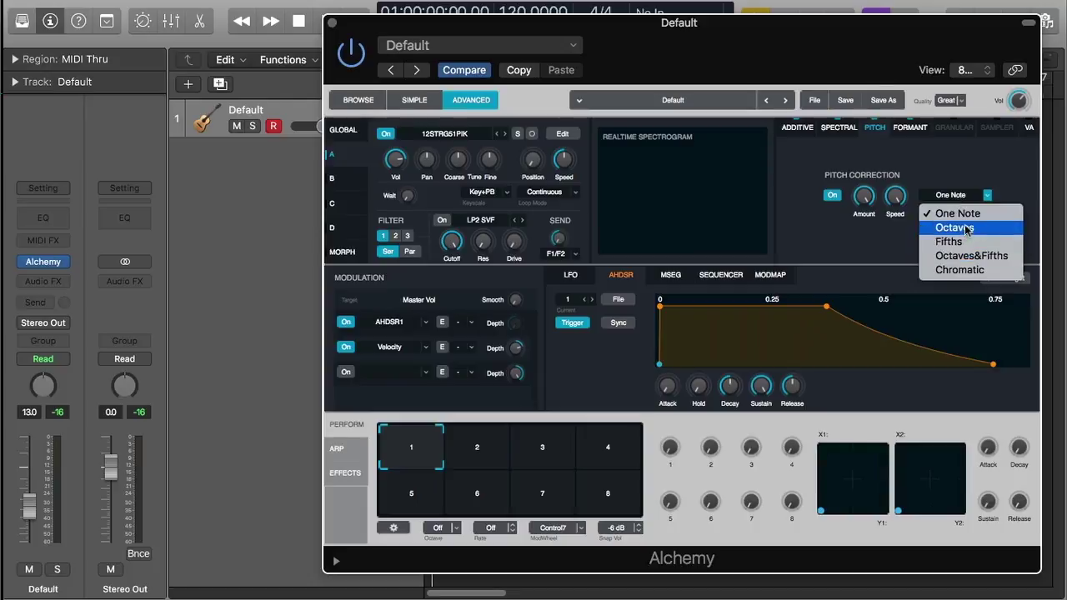
click(889, 248)
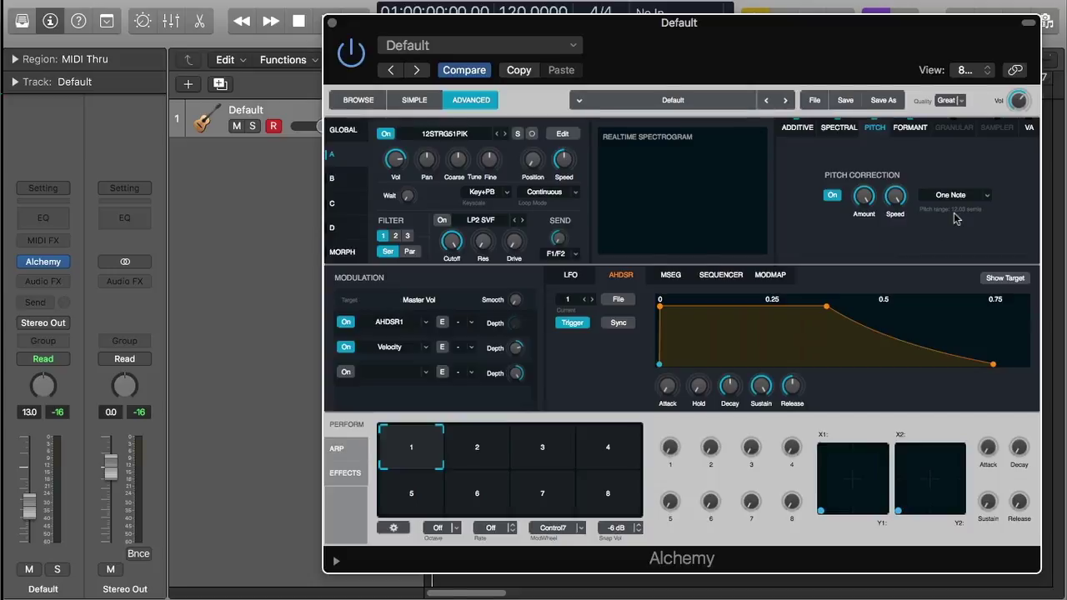
Turn off pitch correction and lower the Default track's volume to about -17.2 dB while the region plays
click(837, 197)
key(space)
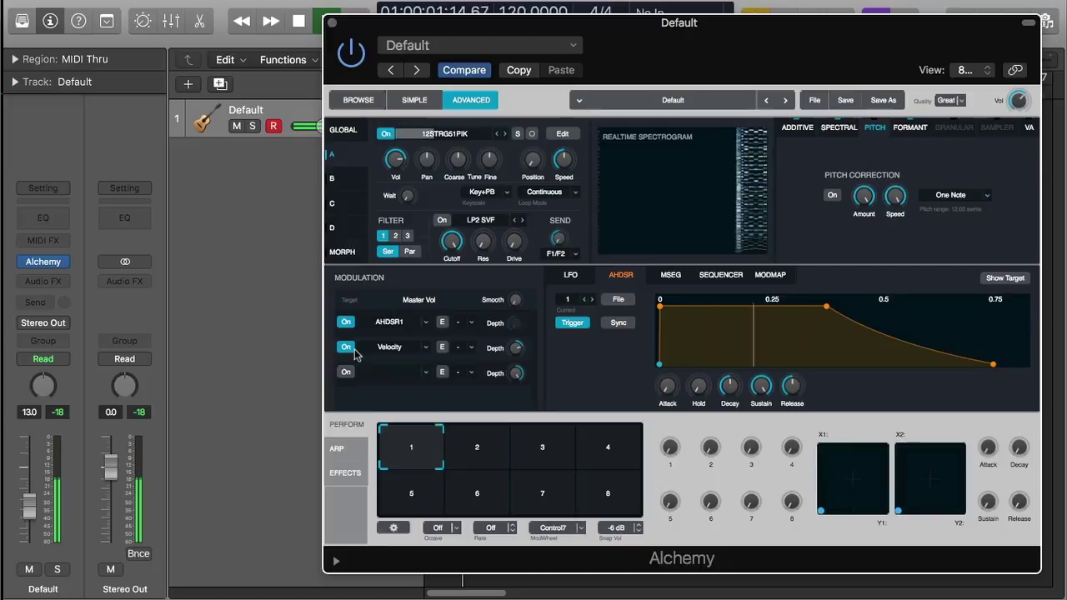
drag(35, 500, 30, 509)
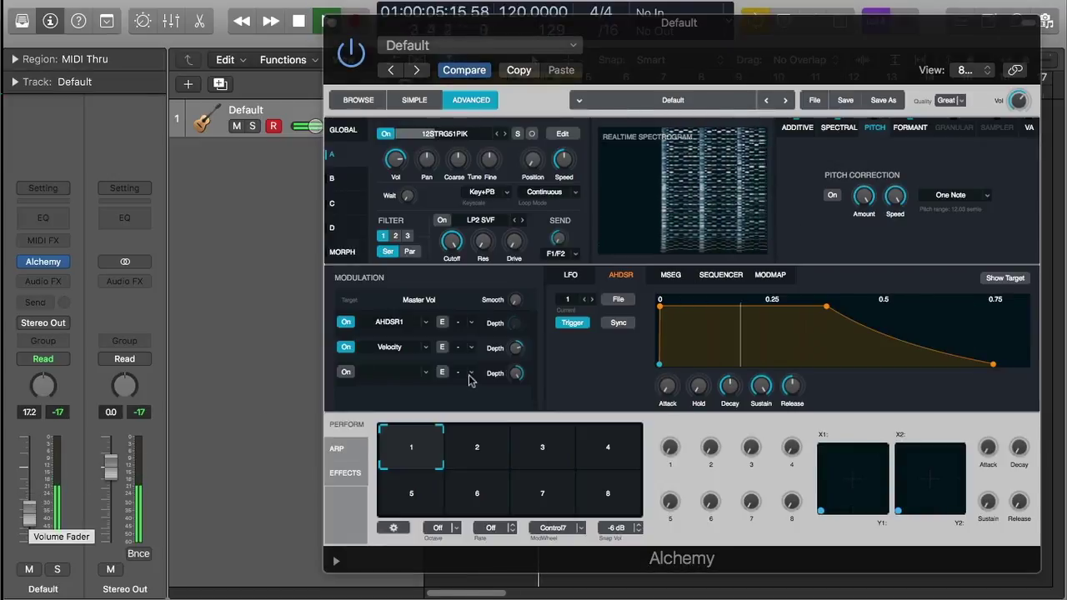
Turn on source A's pitch correction and vary its amount and speed in One Note mode, bringing the amount to about 74.9%
click(833, 197)
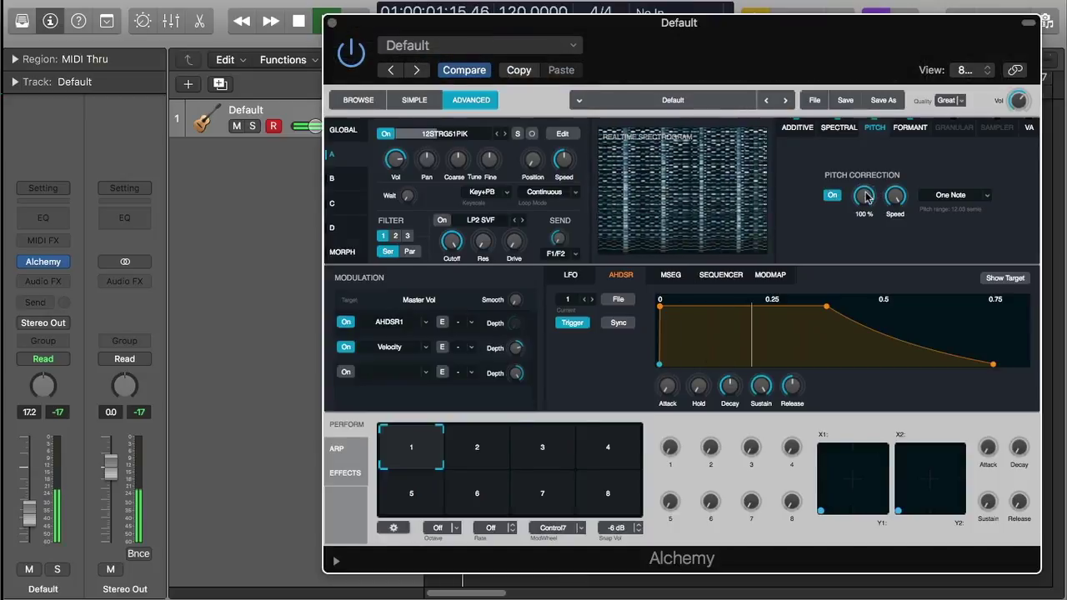
click(865, 197)
drag(865, 239, 897, 324)
click(868, 208)
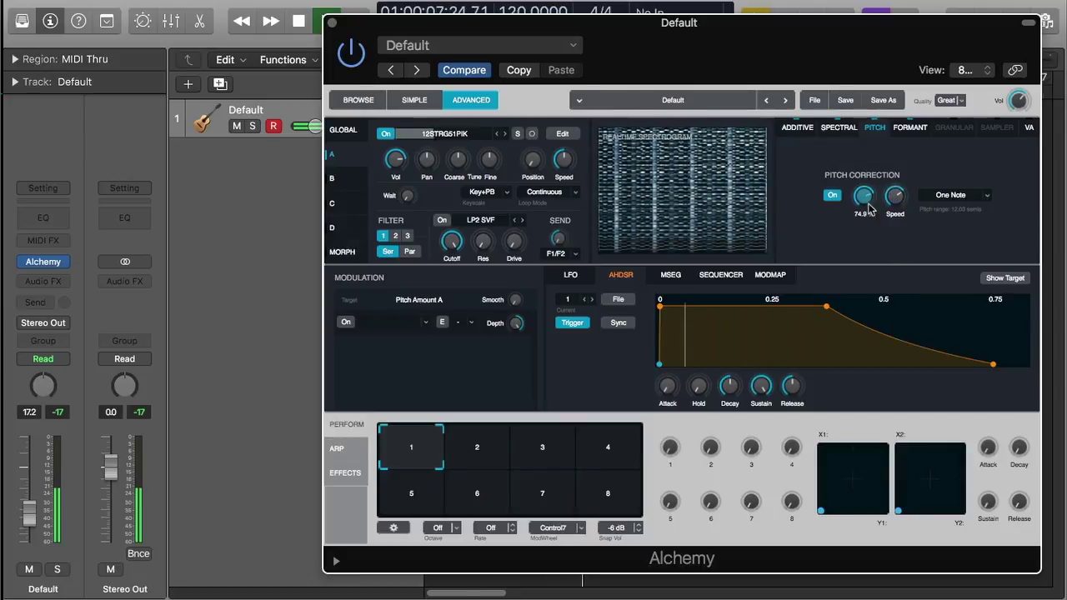
Set the pitch correction to Octaves, raise its amount and bring its speed to 100%
click(942, 198)
click(944, 226)
drag(864, 196, 886, 154)
drag(894, 203, 909, 120)
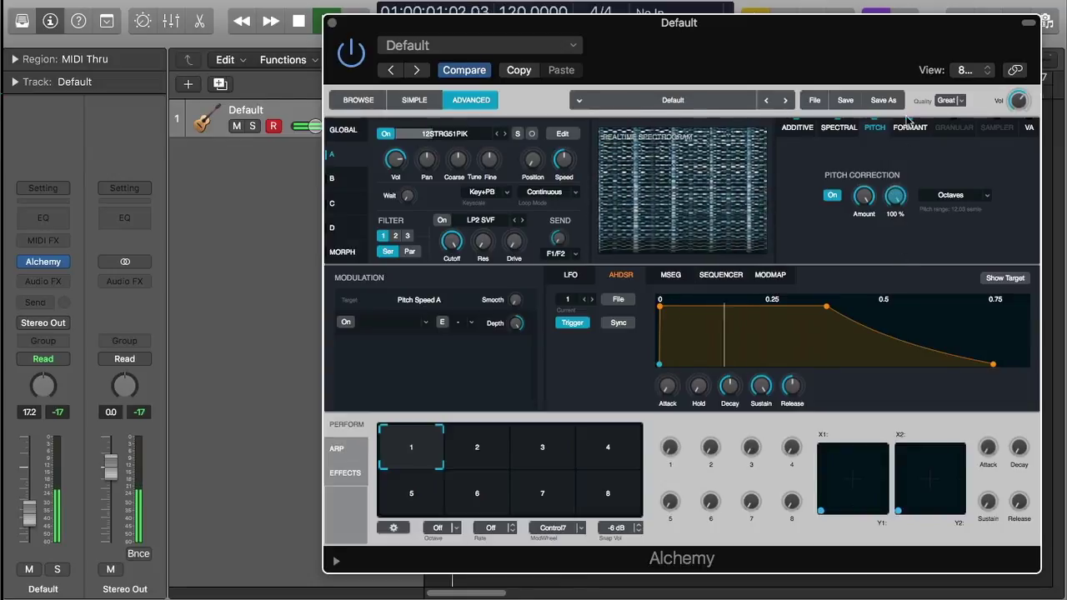
Set the pitch correction to Fifths and lower both its speed and its amount, the amount to about 8.91%
click(952, 194)
click(965, 244)
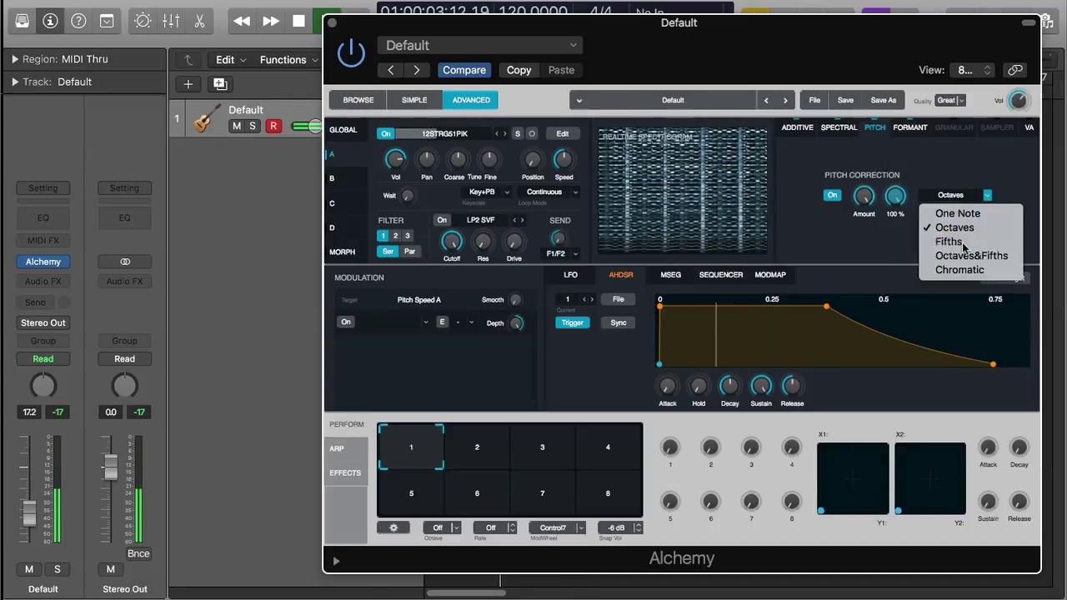
drag(902, 199, 899, 302)
drag(865, 214, 865, 313)
Set the pitch correction to Octaves&Fifths and raise its speed to about 58.5%
click(946, 197)
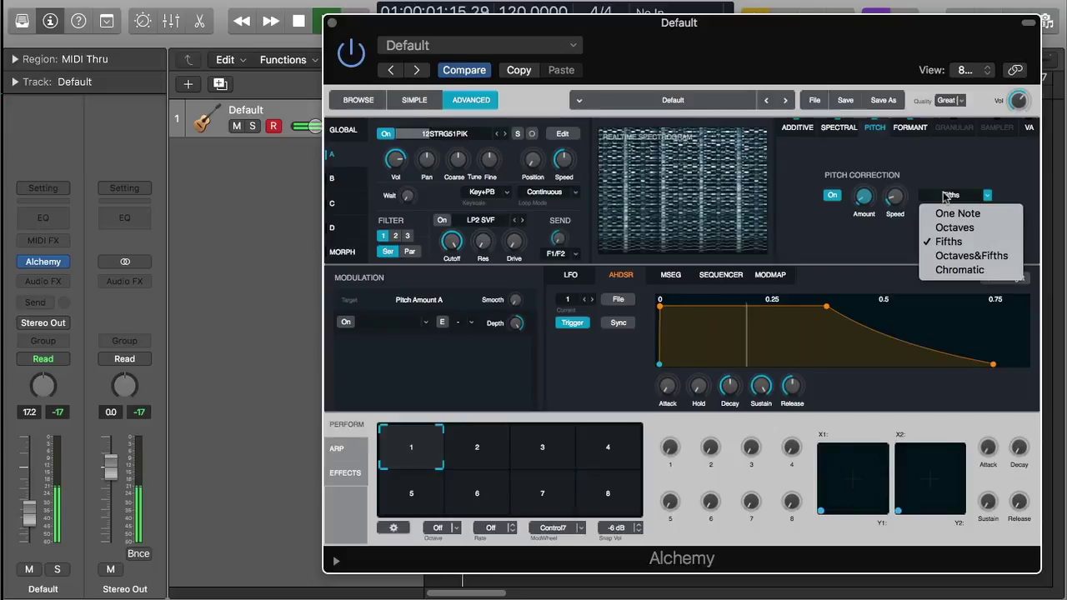
click(967, 257)
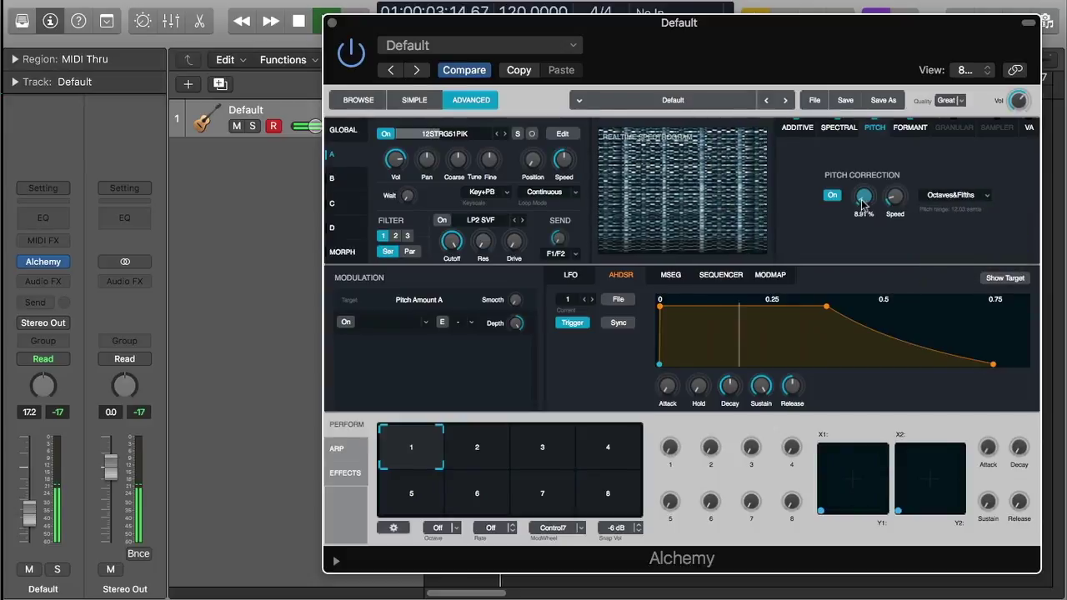
drag(894, 209, 900, 159)
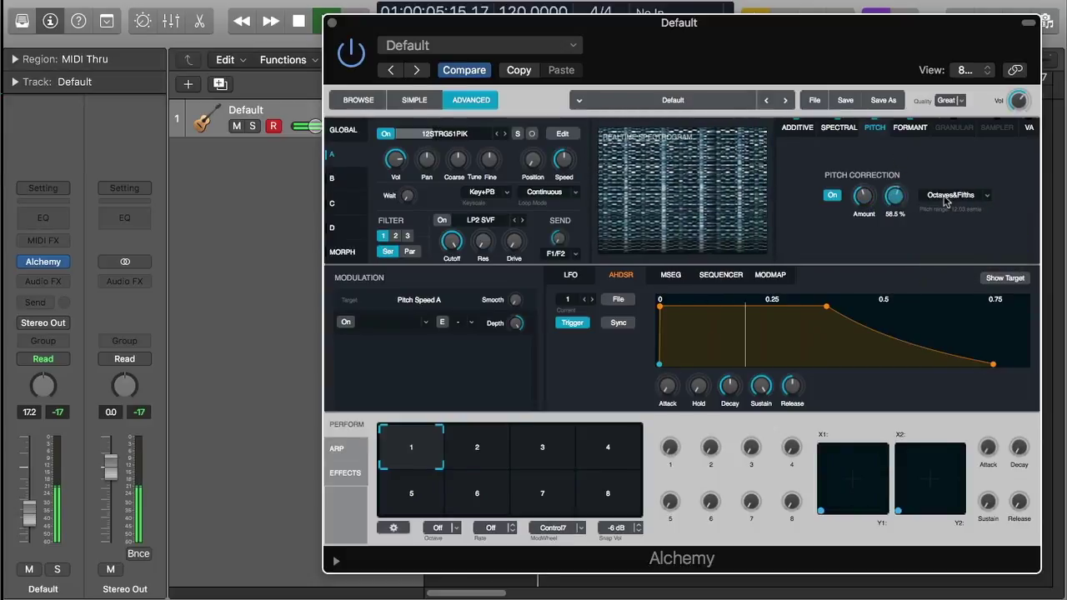
Set the pitch correction to Chromatic and raise its amount
click(943, 197)
click(956, 272)
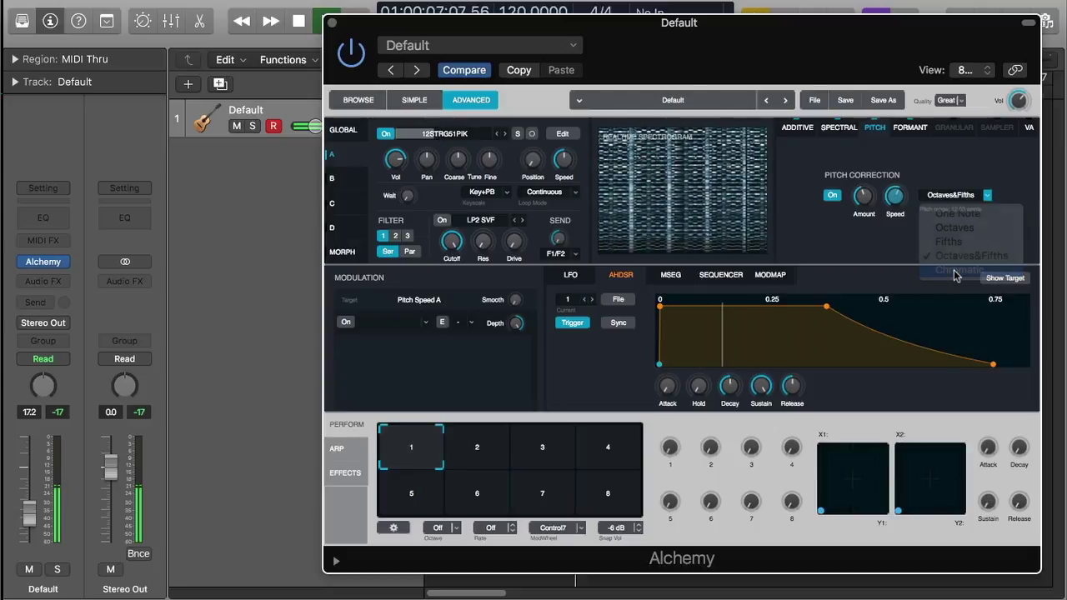
drag(866, 196, 889, 122)
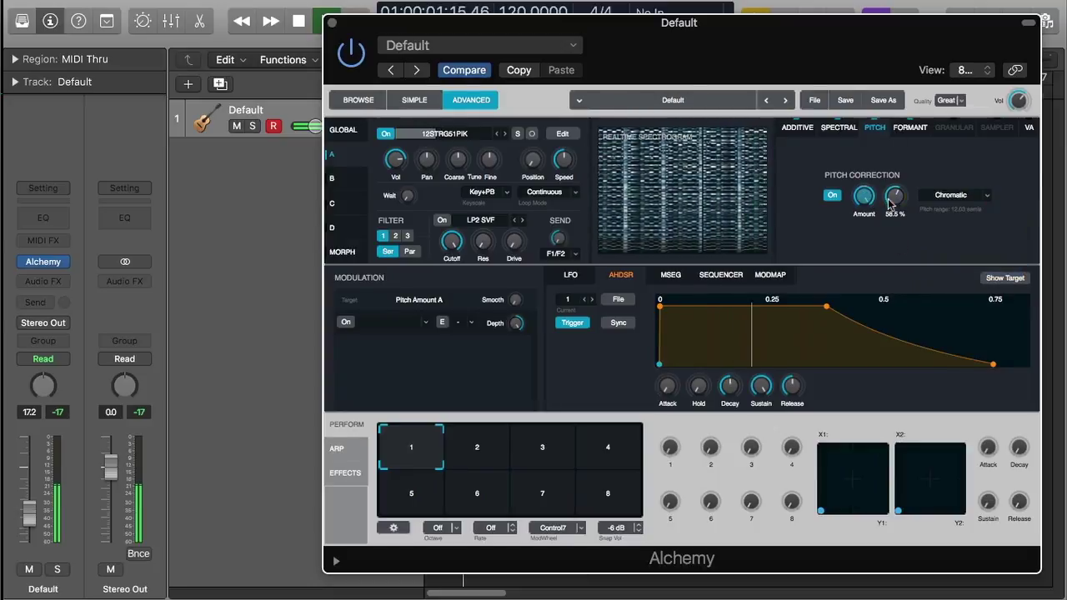
Import Anna Ooh F.wav from Alchemy Samples > Vocals > Solo Vocals > Single Samples into source A with Add+Spec analysis
click(474, 138)
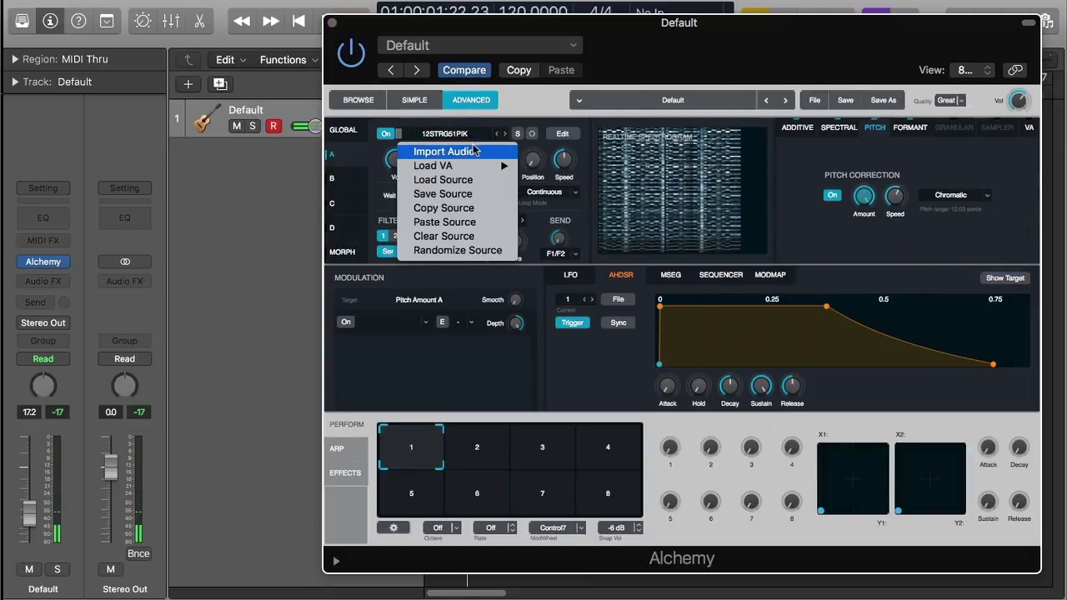
click(475, 151)
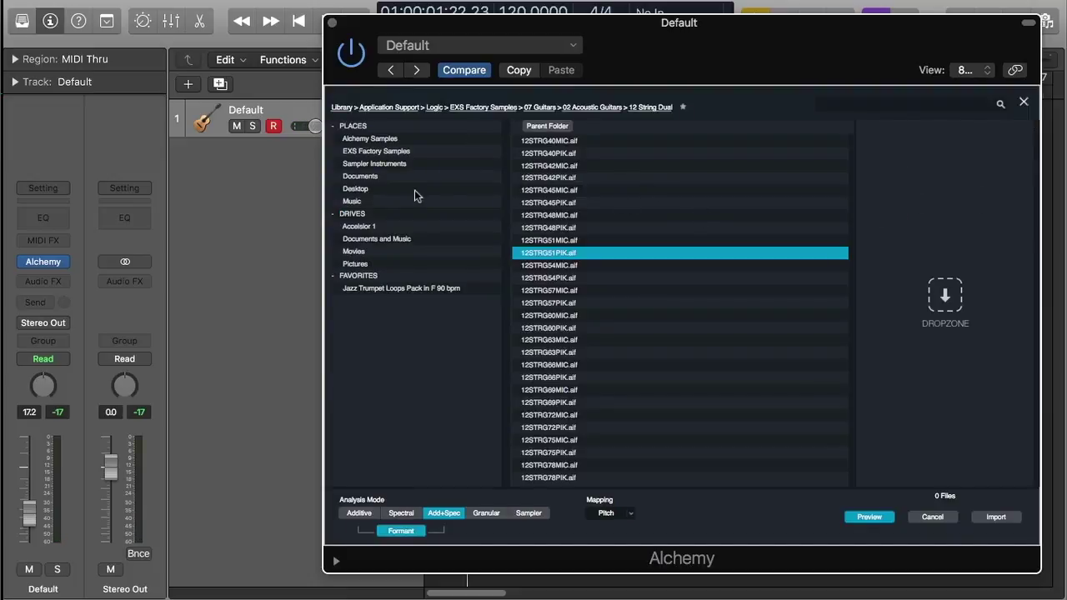
click(380, 140)
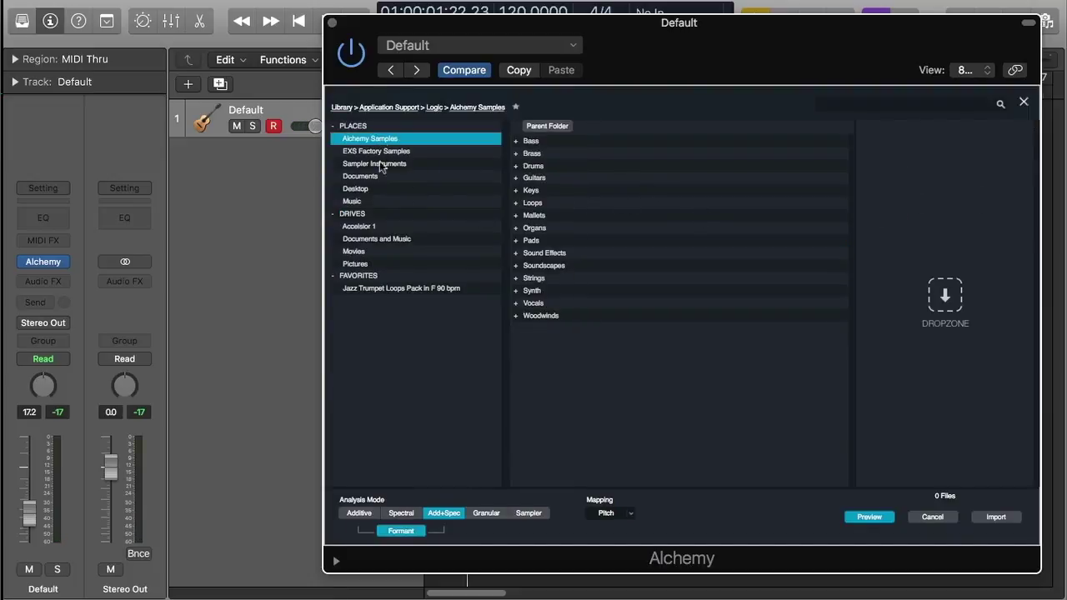
double_click(549, 304)
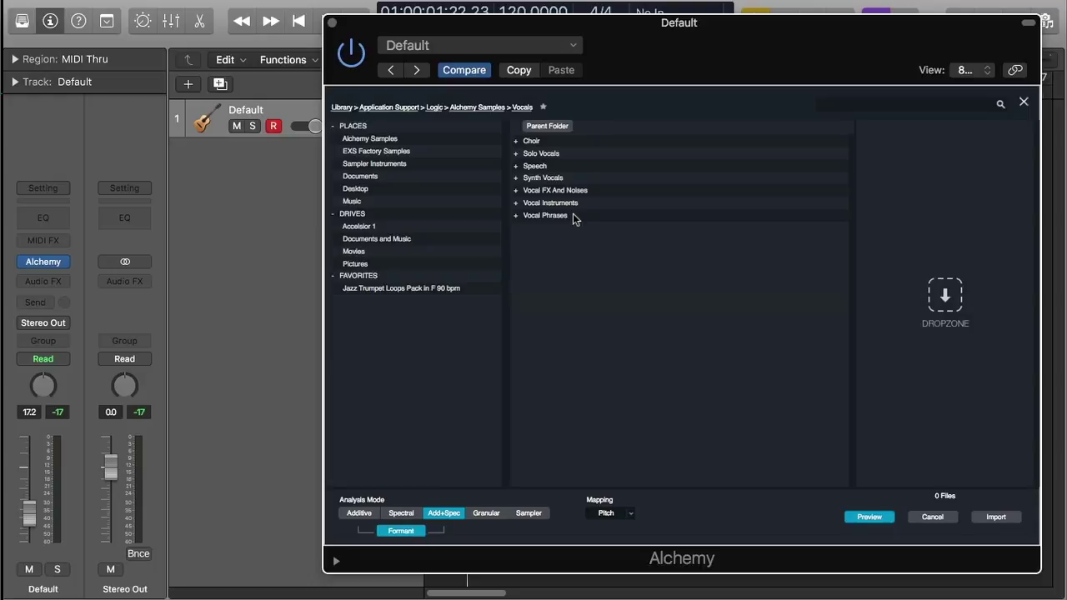
double_click(571, 155)
double_click(573, 157)
click(574, 153)
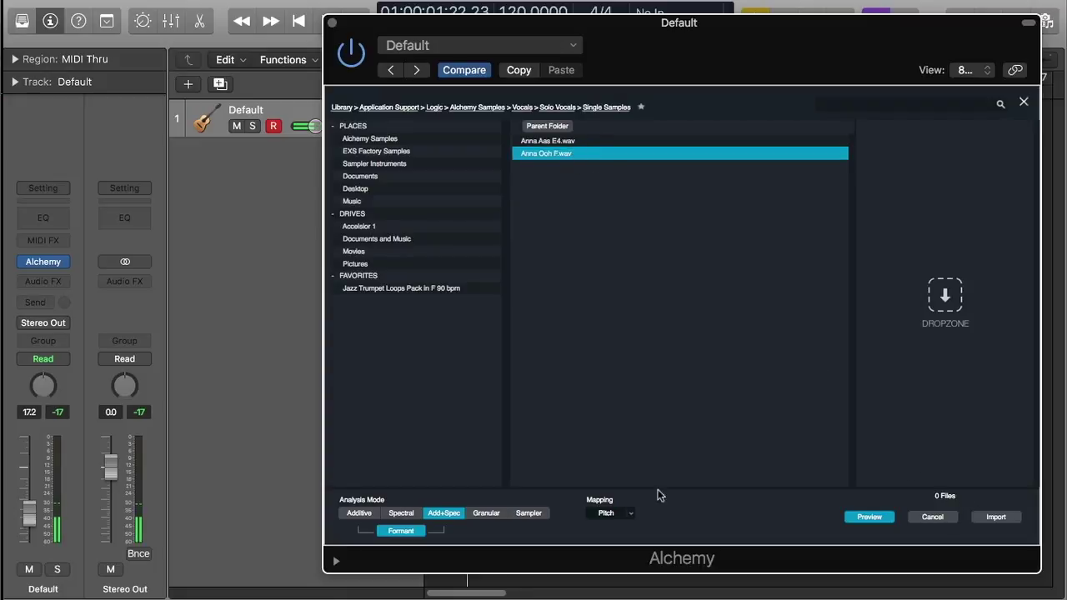
click(993, 518)
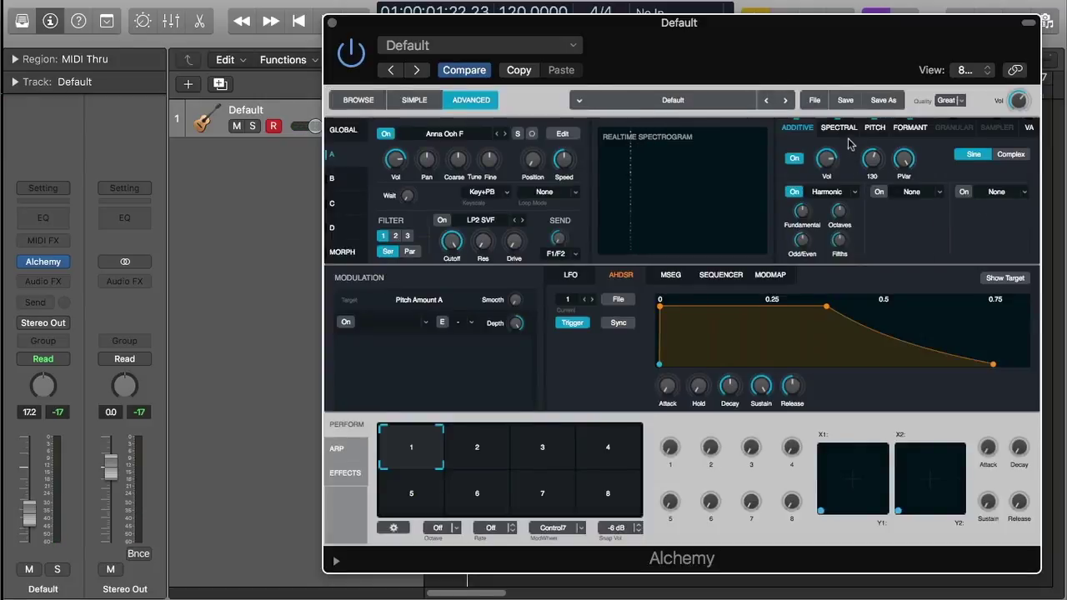
Show source A's pitch correction settings, set the mode to One Note and turn the correction off
click(872, 129)
click(965, 197)
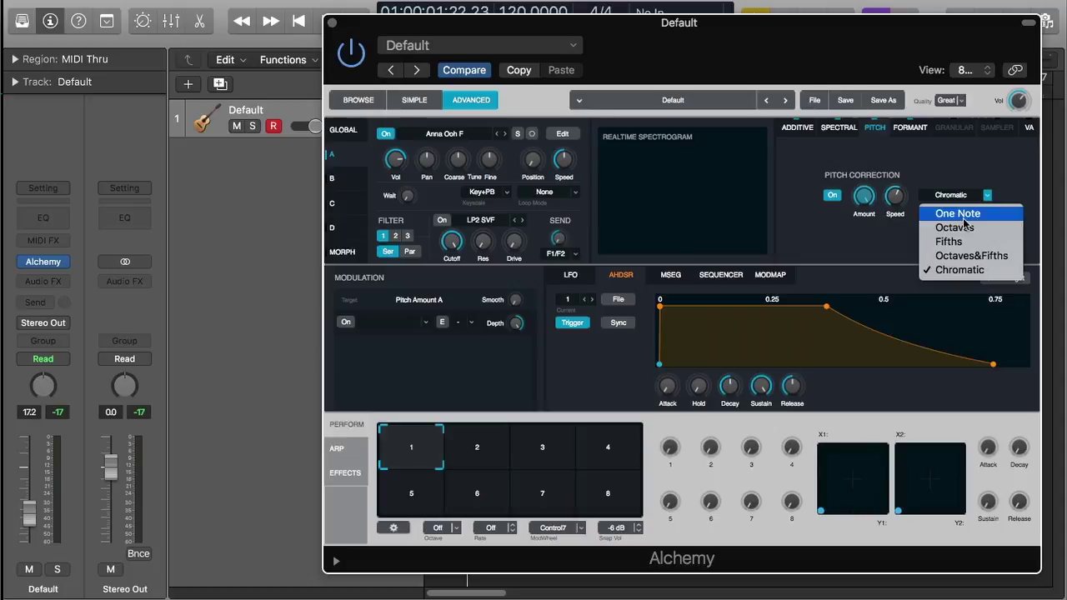
click(963, 217)
click(834, 197)
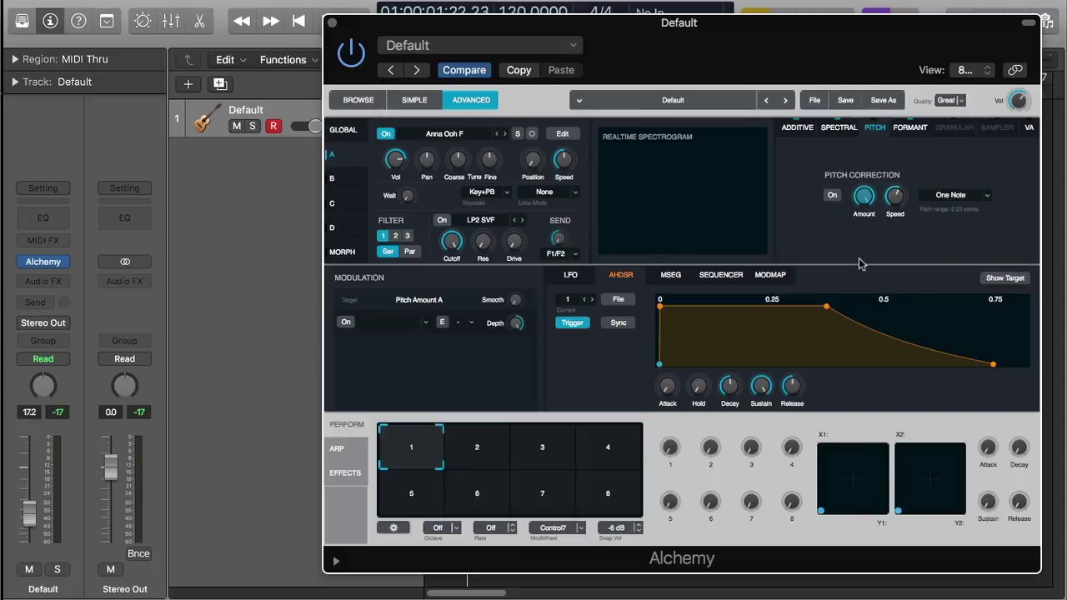
Play the region with the correction speed raised to 100%, and turn pitch correction on to compare the vocal sample
key(space)
drag(895, 199, 904, 148)
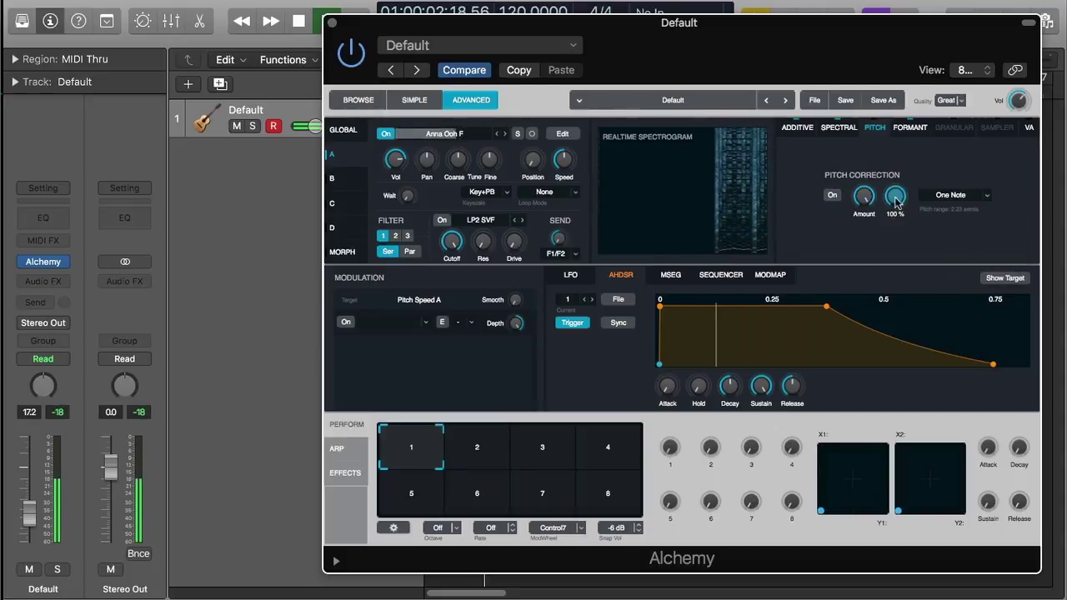
click(833, 198)
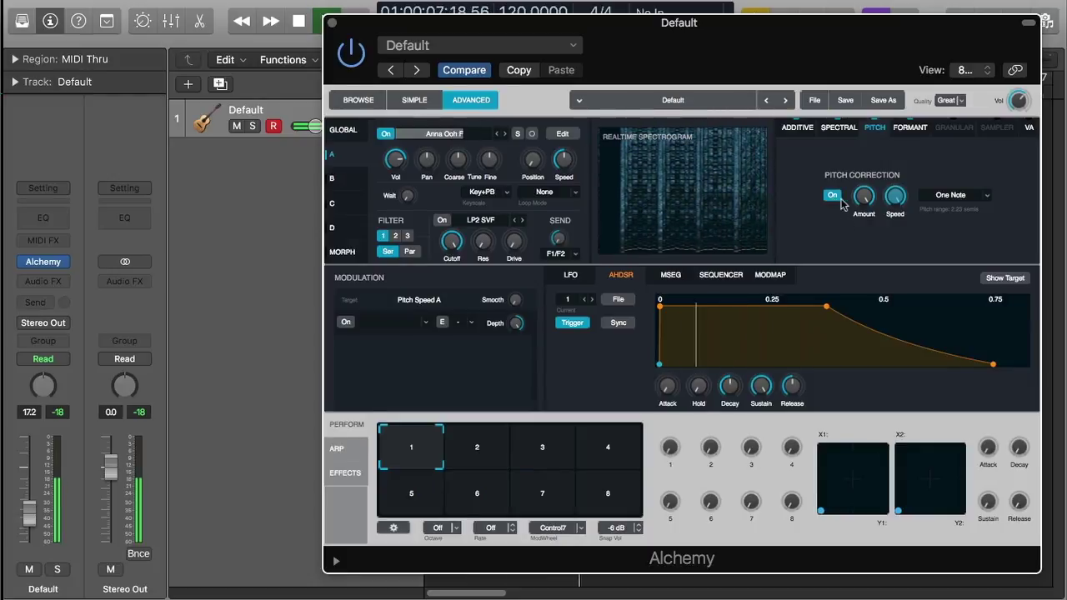
Vary the One Note correction during playback: amount about 56%, speed about 0.747%, and the amount up to about 79.9%
click(863, 196)
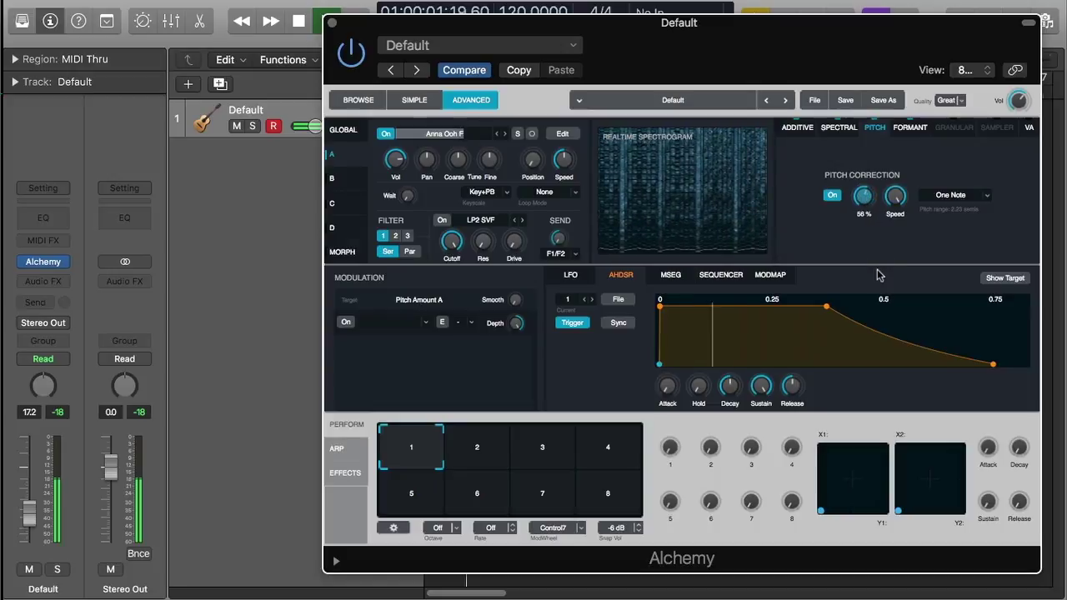
click(895, 199)
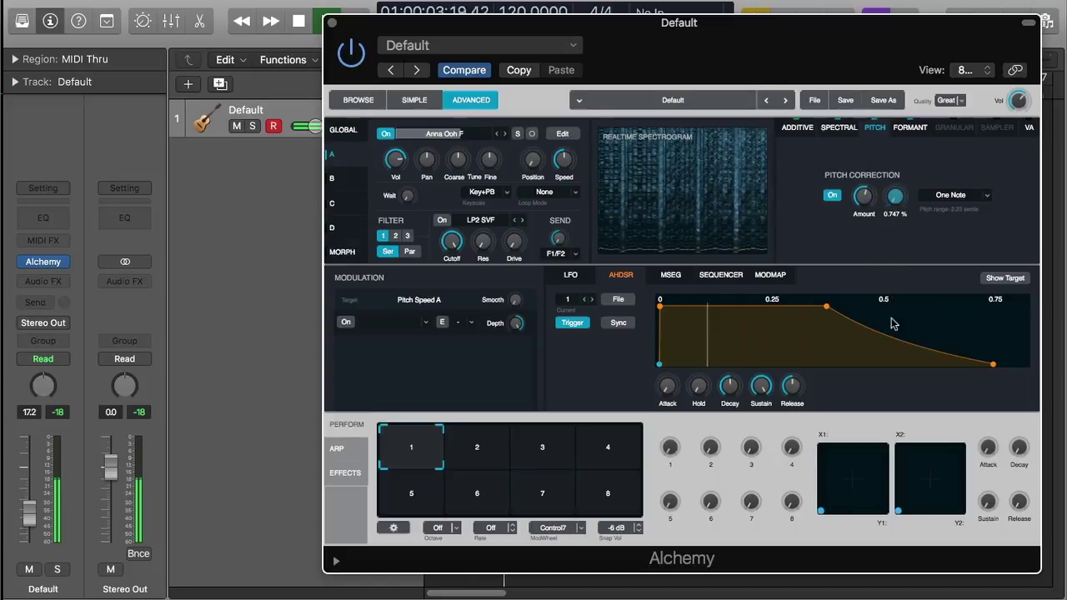
drag(871, 200, 871, 173)
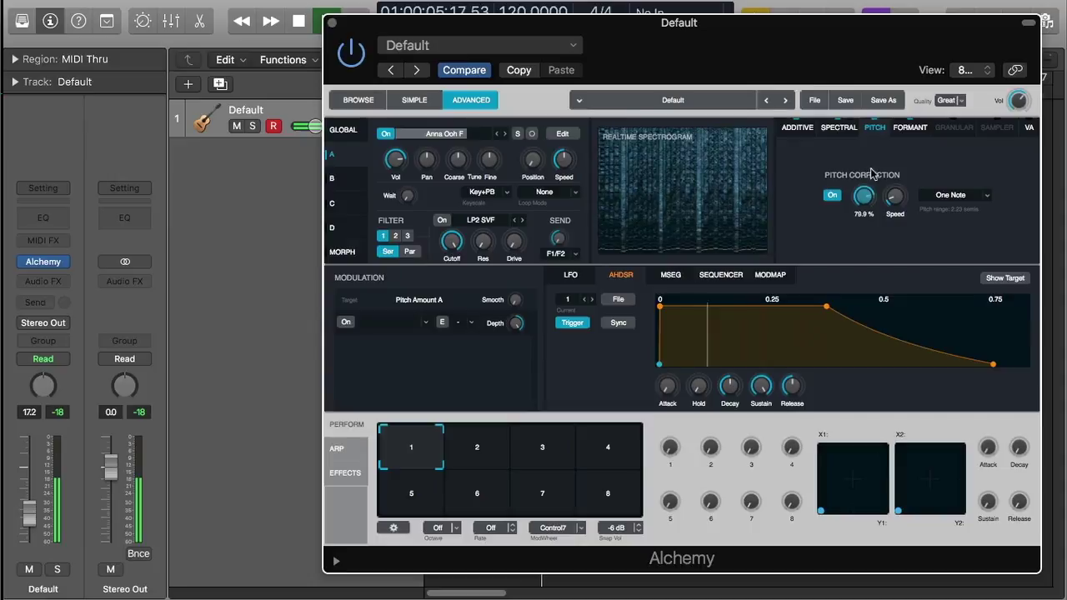
Set the vocal's pitch correction to Octaves, lower its amount and sweep its speed between 100% and about 79.9%
click(944, 196)
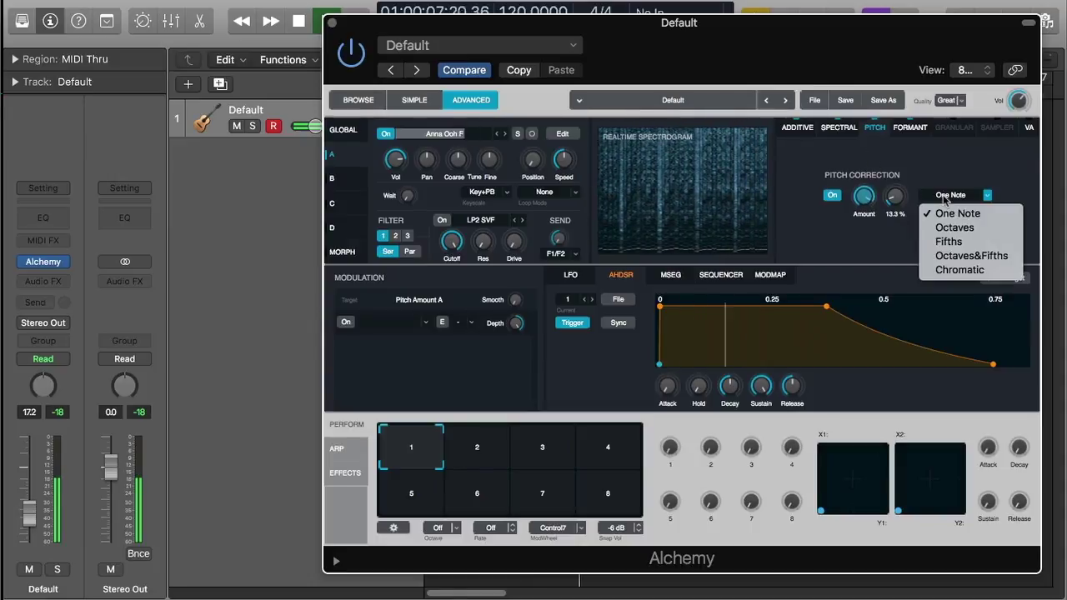
click(951, 228)
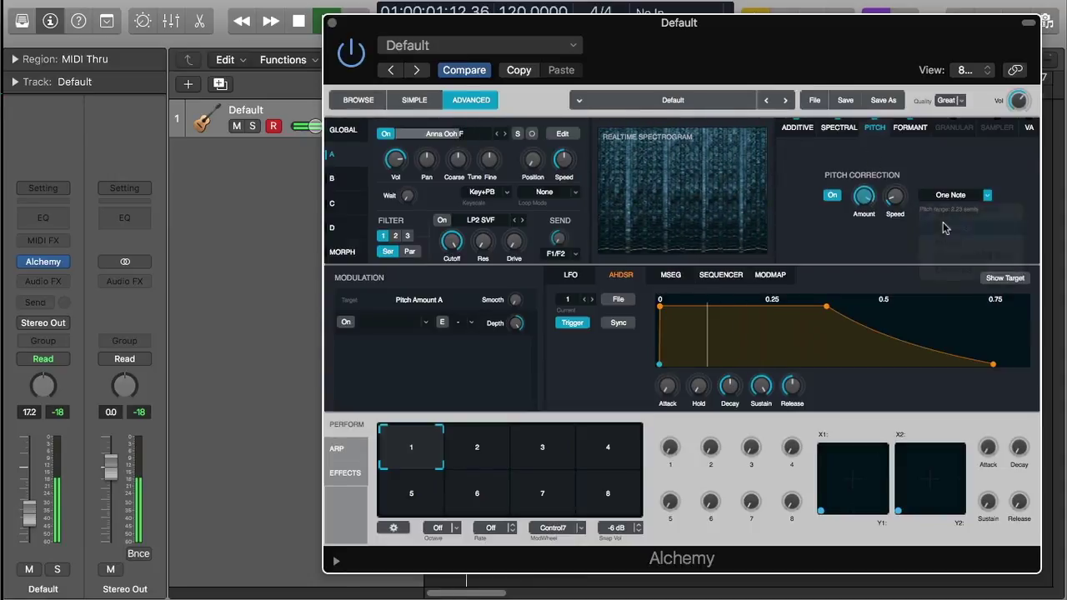
drag(864, 197, 863, 294)
drag(894, 197, 911, 100)
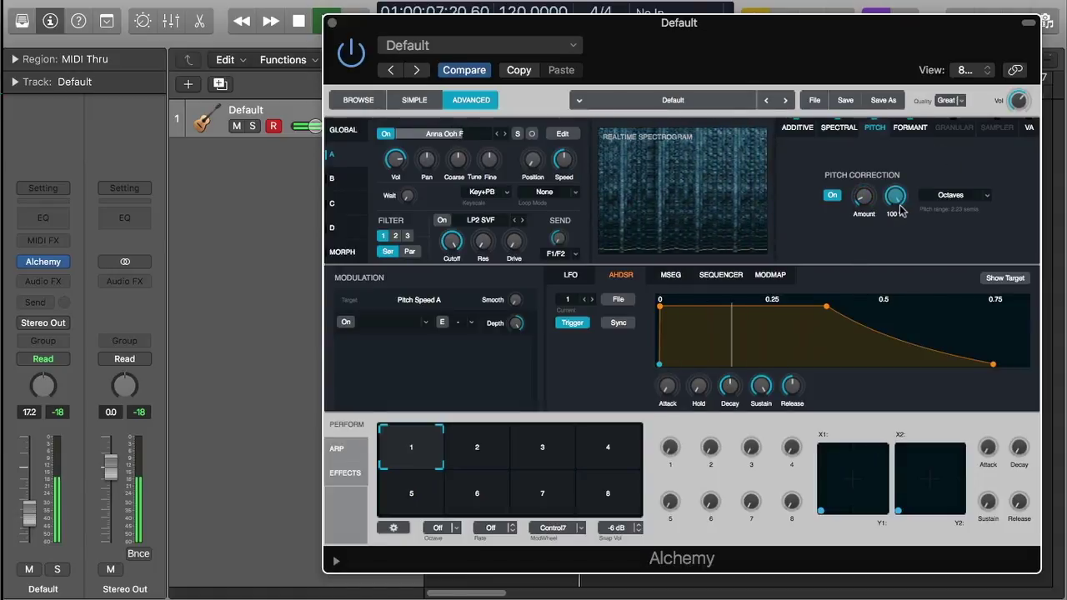
drag(897, 201, 901, 230)
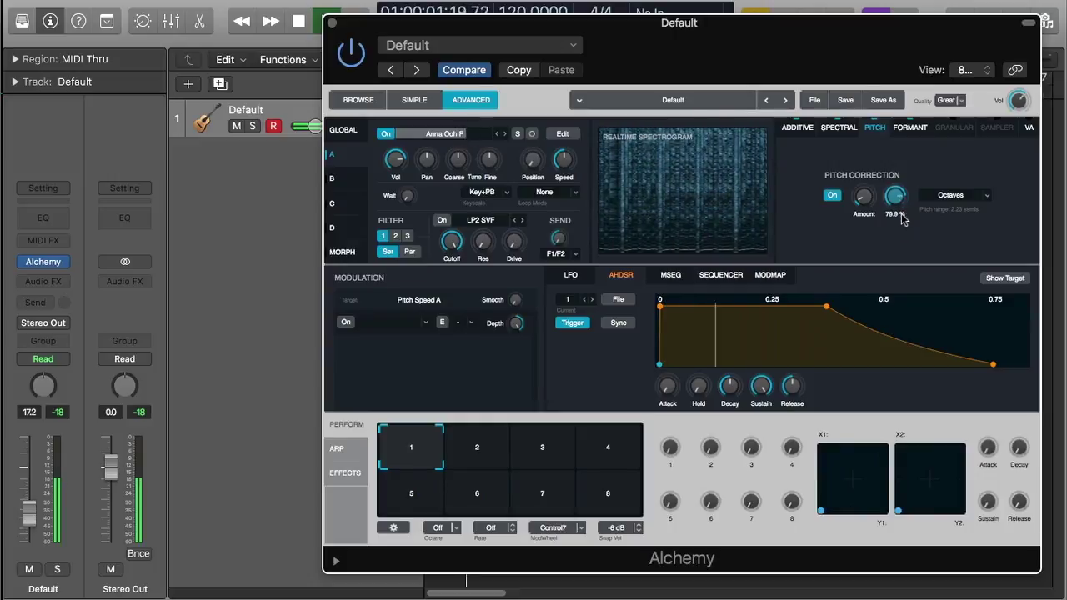
Set the vocal's pitch correction to Fifths, raise its amount and vary its speed from about 46.6% to 79.3%
click(947, 199)
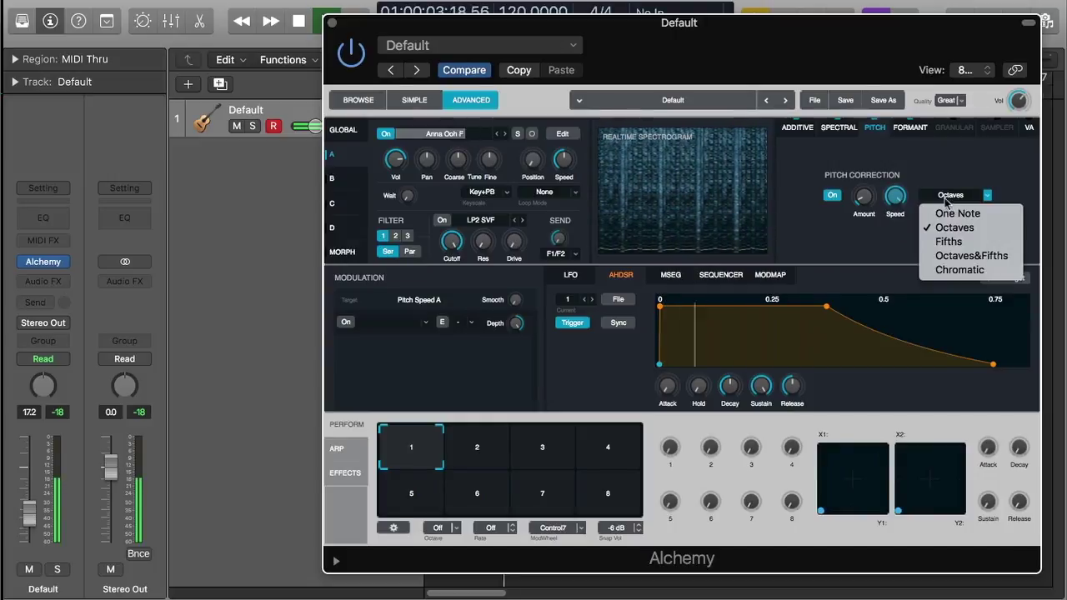
click(951, 242)
mouse_move(897, 197)
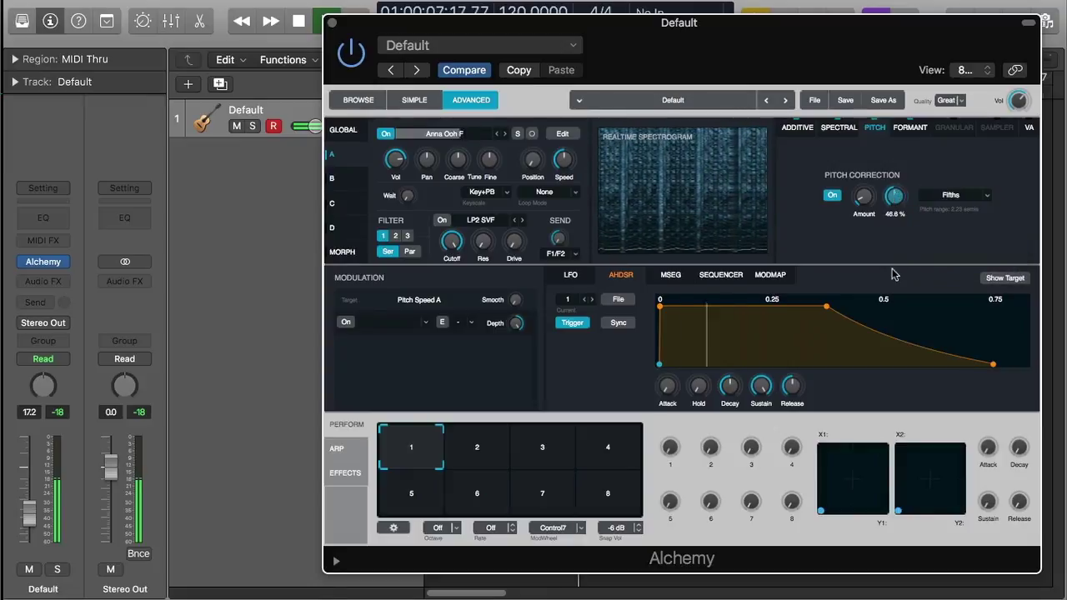
drag(864, 197, 884, 164)
drag(894, 205, 906, 155)
Set the vocal's pitch correction to Octaves&Fifths, with speed about 21.5% and amount about 85.6%
click(953, 197)
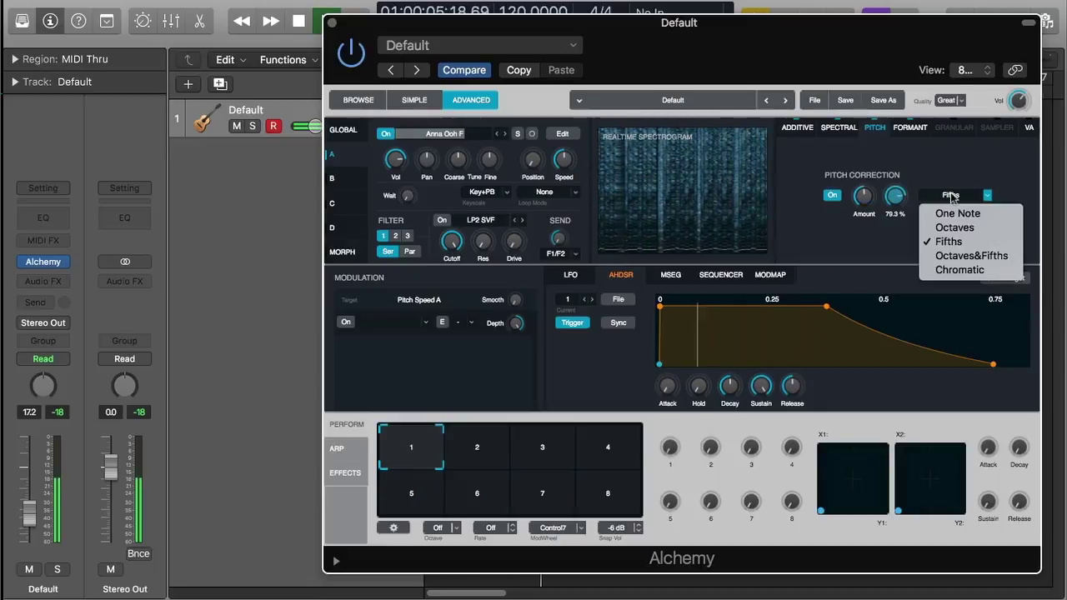
click(965, 255)
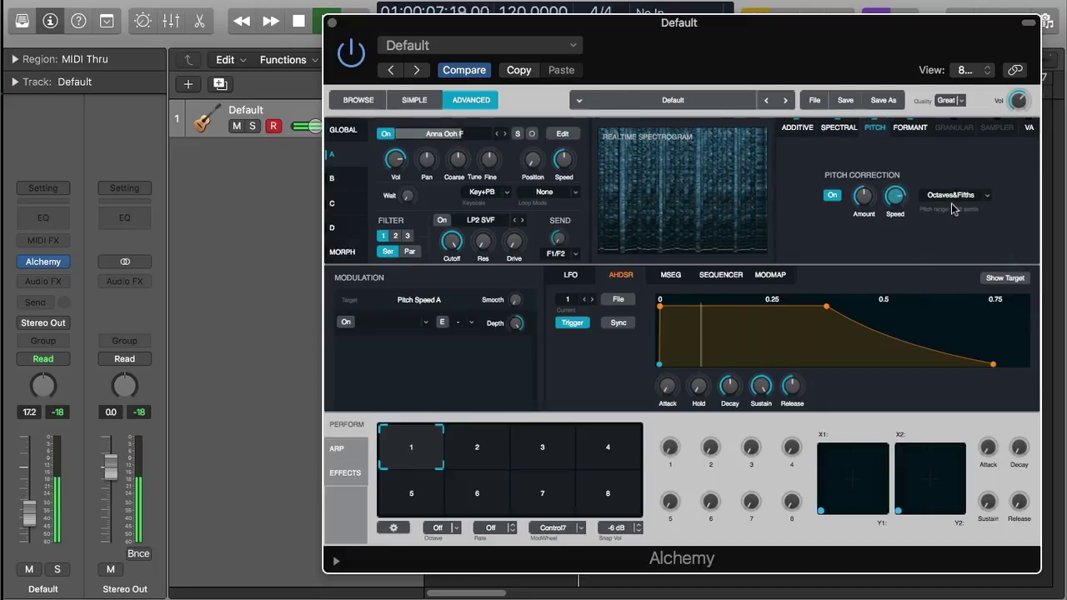
drag(907, 191, 907, 167)
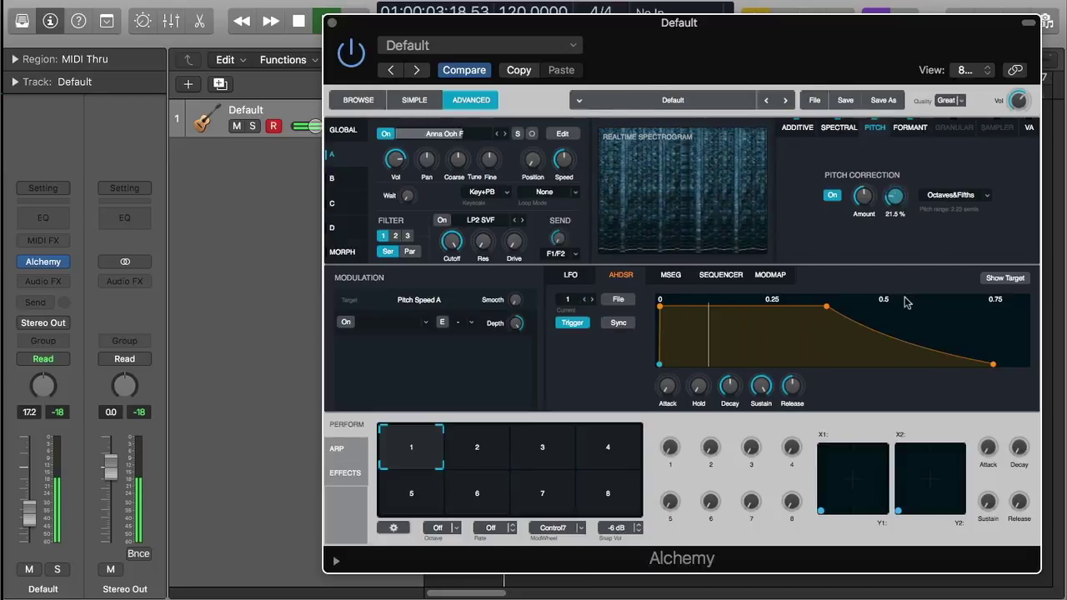
drag(865, 200, 870, 170)
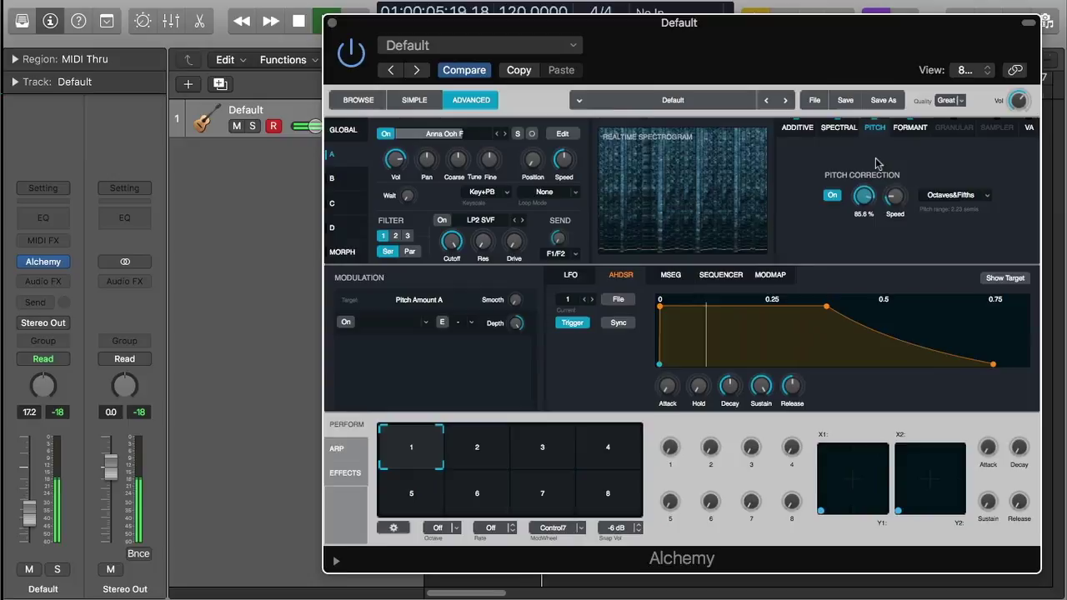
Set the vocal's pitch correction to Chromatic with a low amount and speed about 79.9%, and shift the synth window aside
click(946, 197)
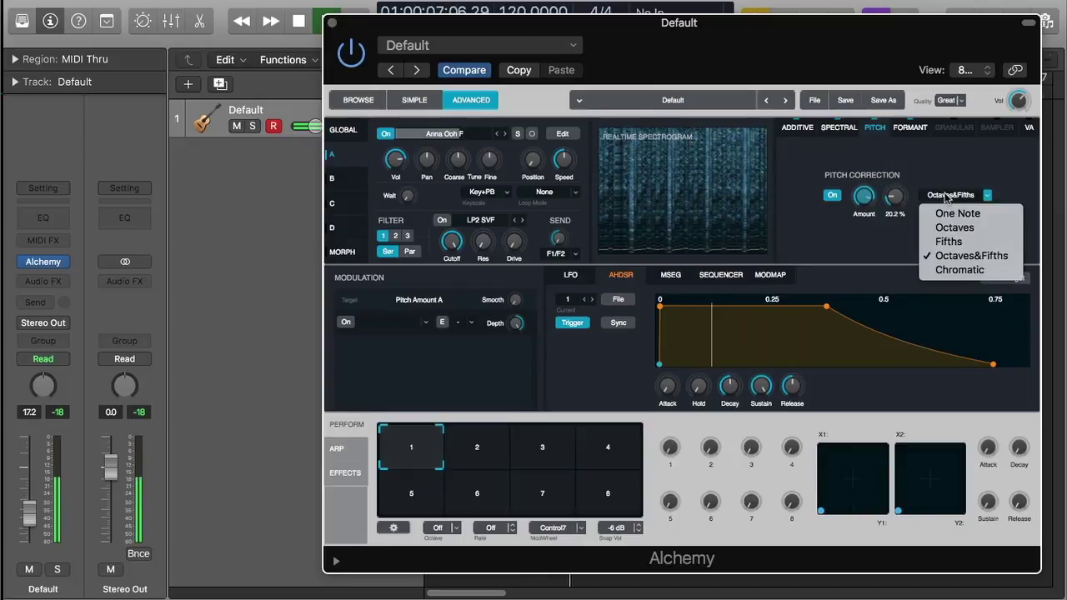
click(958, 269)
drag(872, 201, 889, 326)
drag(894, 206, 904, 131)
alt+click(865, 197)
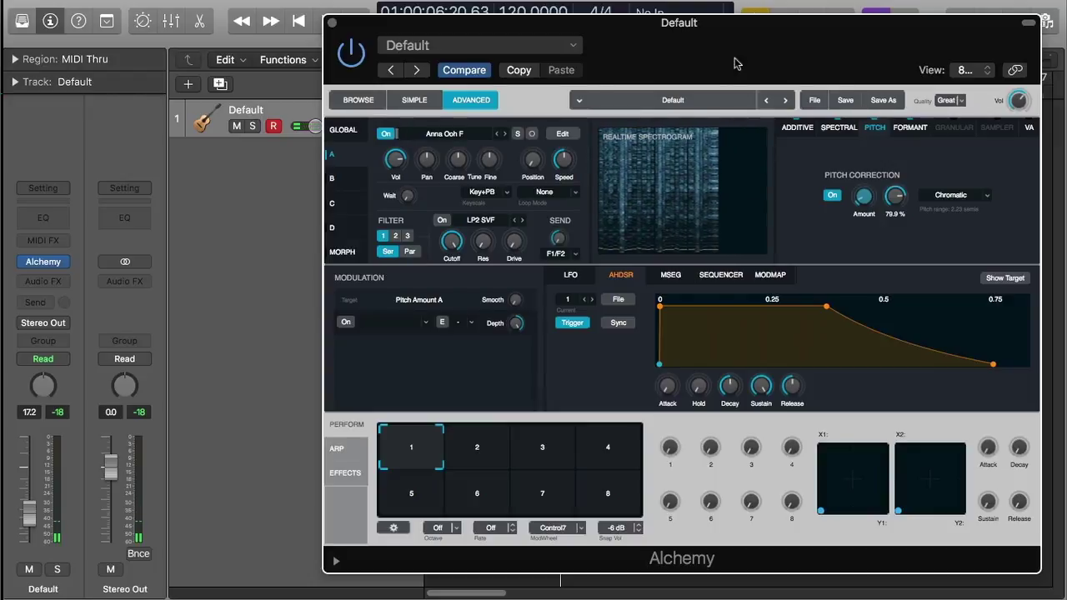
drag(709, 24, 676, 53)
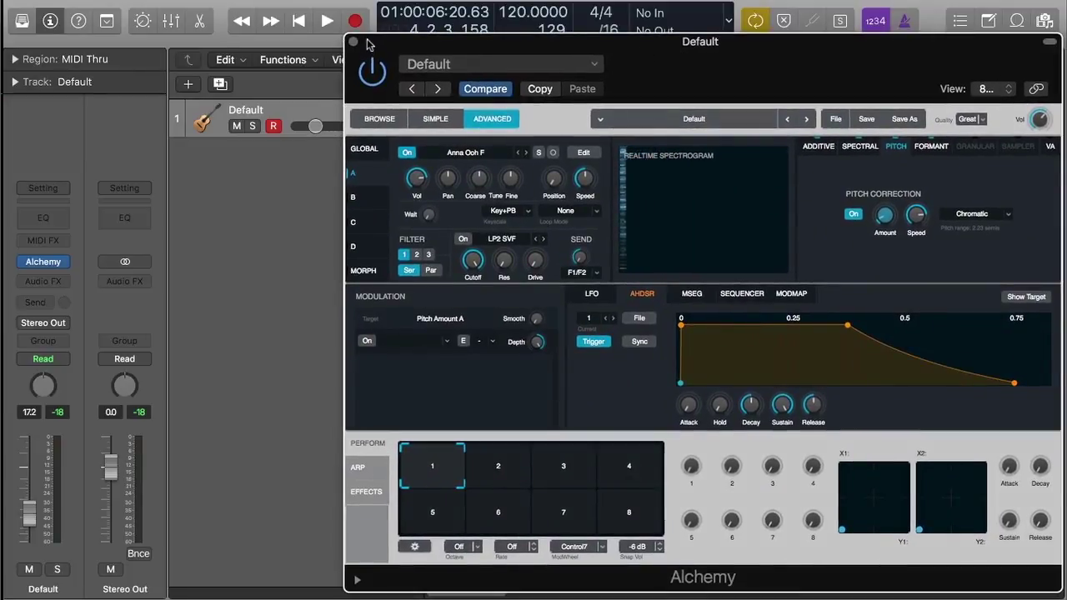
Move the synth window aside and open the 2-Step Ahead Guitar region in the Piano Roll
drag(386, 45, 847, 71)
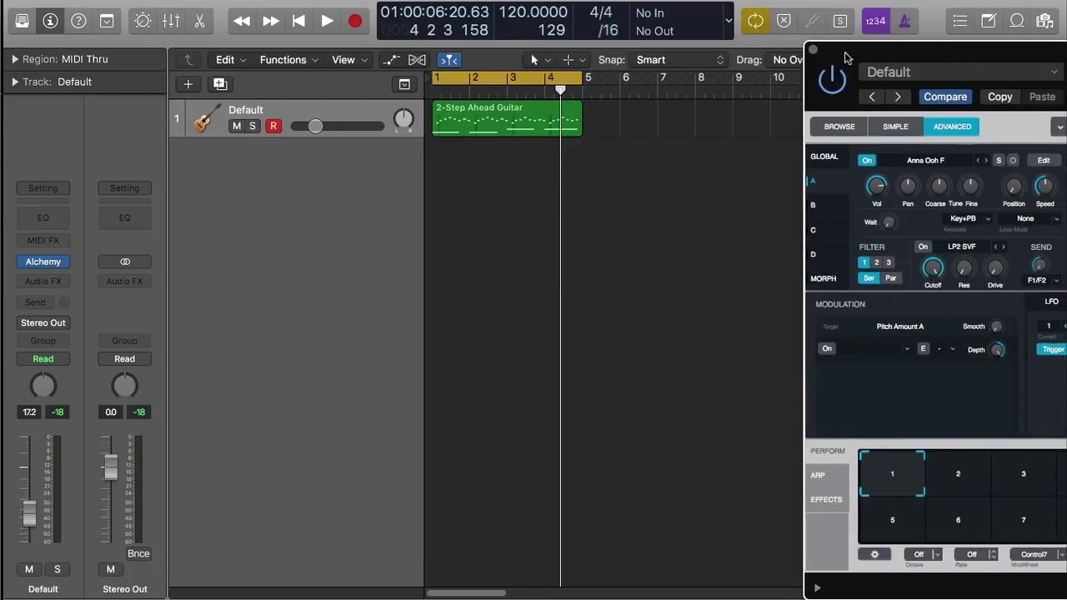
click(504, 126)
double_click(505, 125)
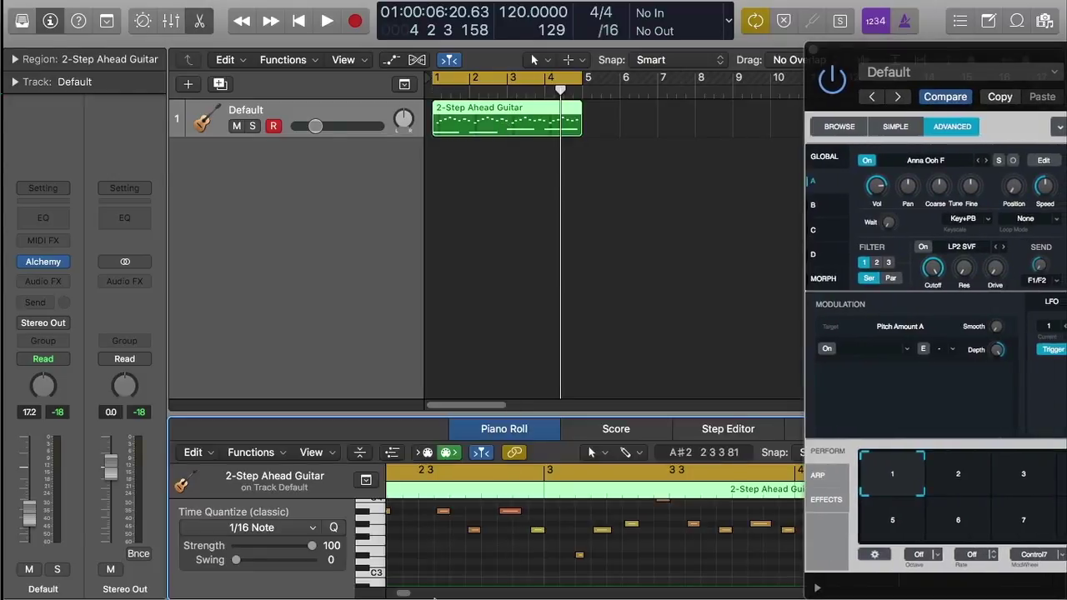
Examine the pitches and timing of the notes in the first bars of the 2-Step Ahead Guitar region
drag(406, 594, 397, 594)
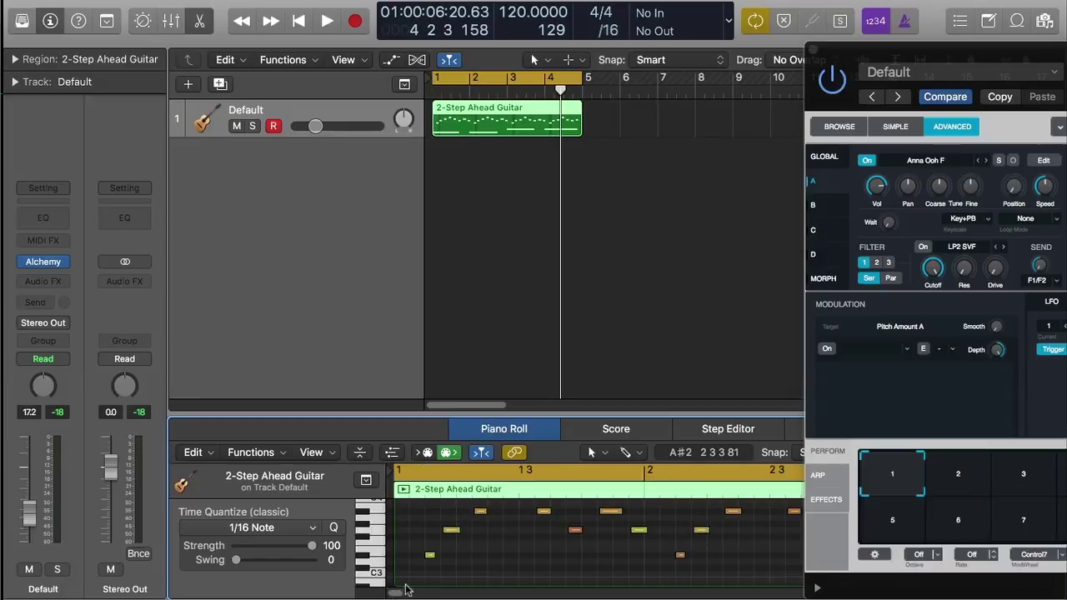
scroll(463, 542, up, 2)
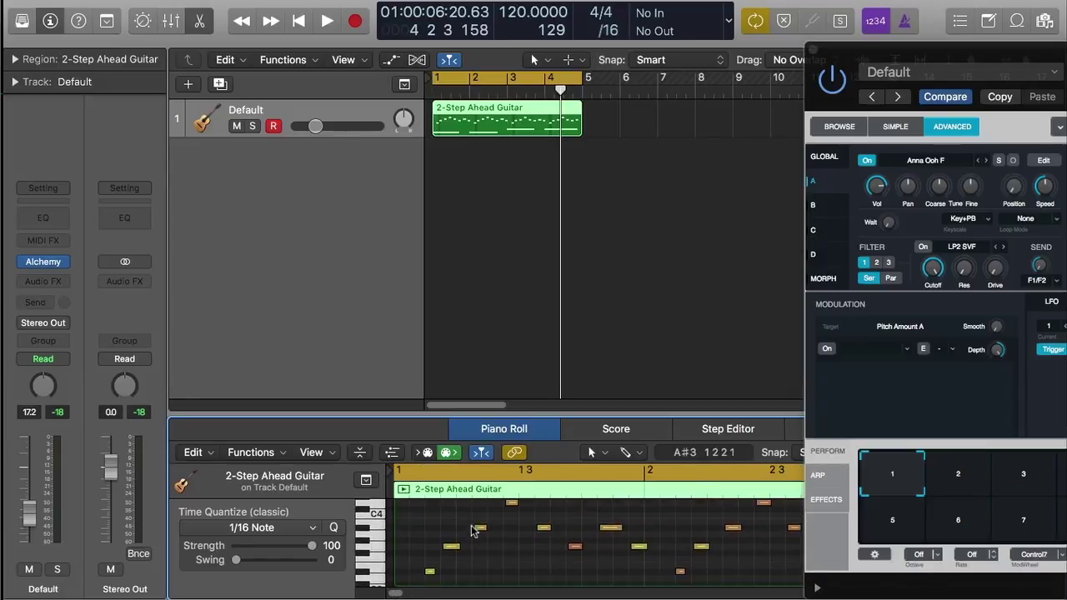
scroll(480, 528, up, 3)
scroll(480, 527, down, 2)
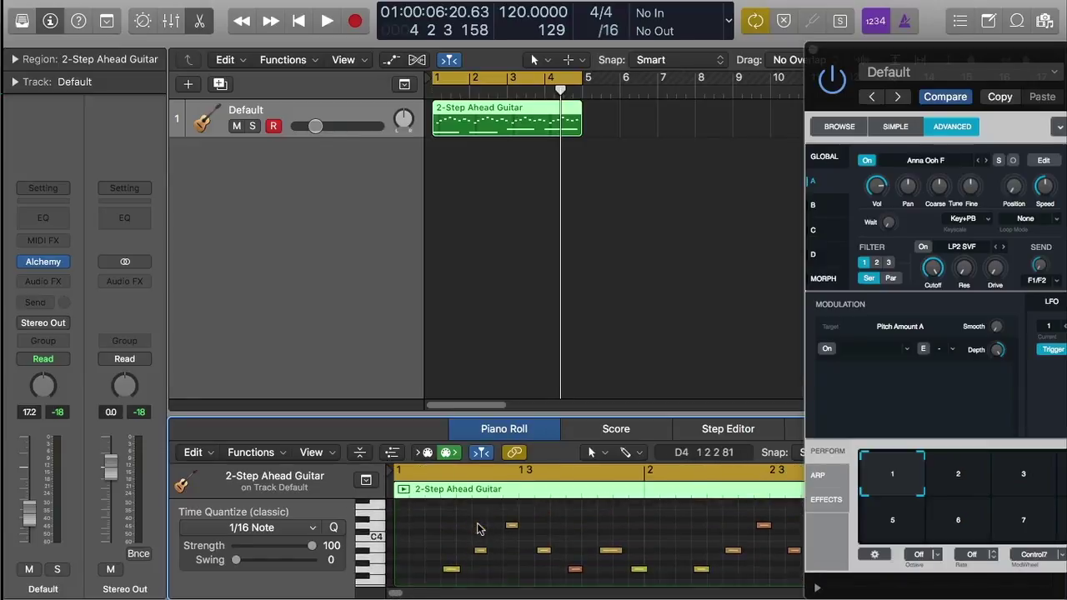
mouse_move(394, 594)
mouse_down()
mouse_move(410, 596)
mouse_move(396, 597)
mouse_up()
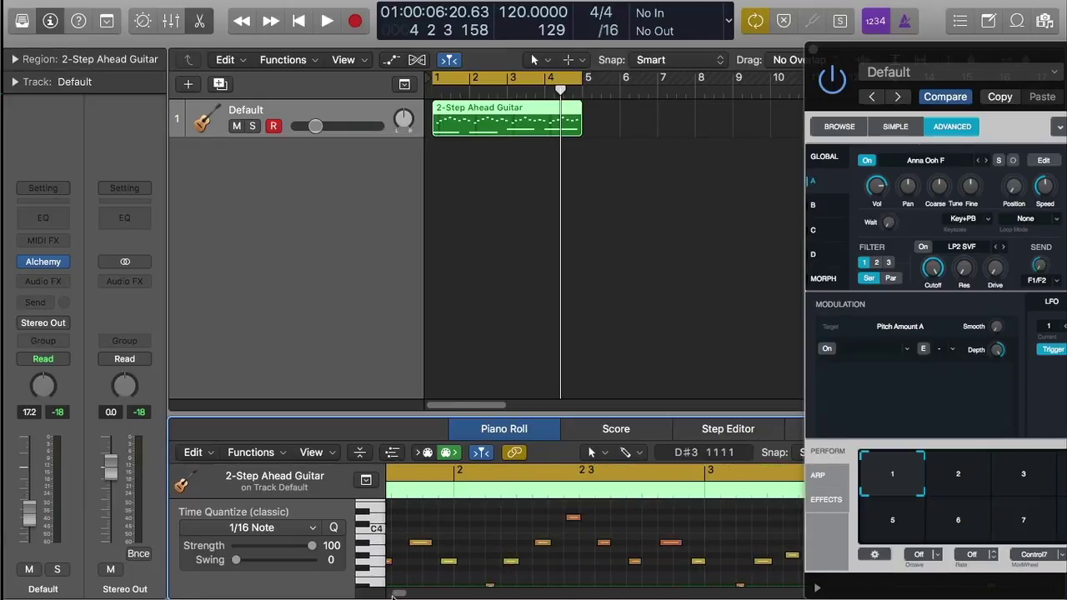
scroll(399, 594, down, 2)
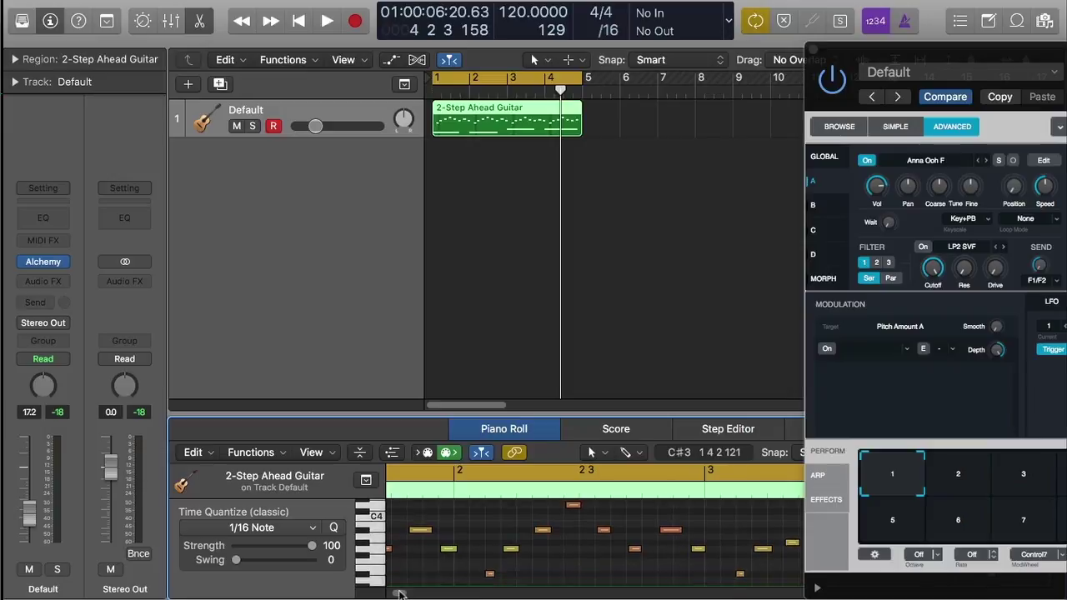
drag(399, 593, 385, 596)
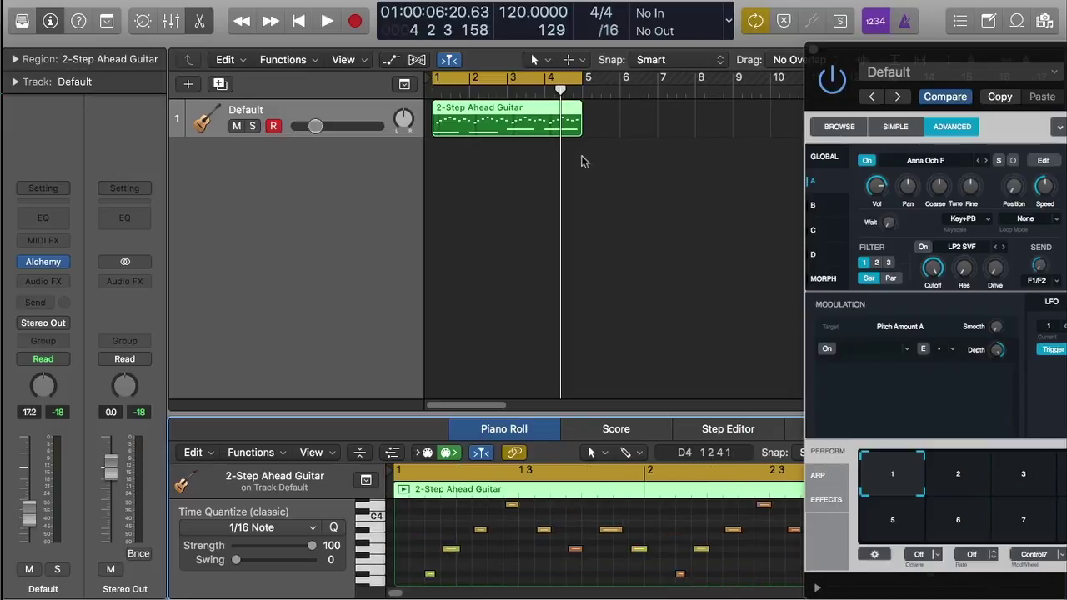
Close the note editor and bring the synth window back fully into view
key(e)
click(917, 60)
drag(917, 60, 430, 55)
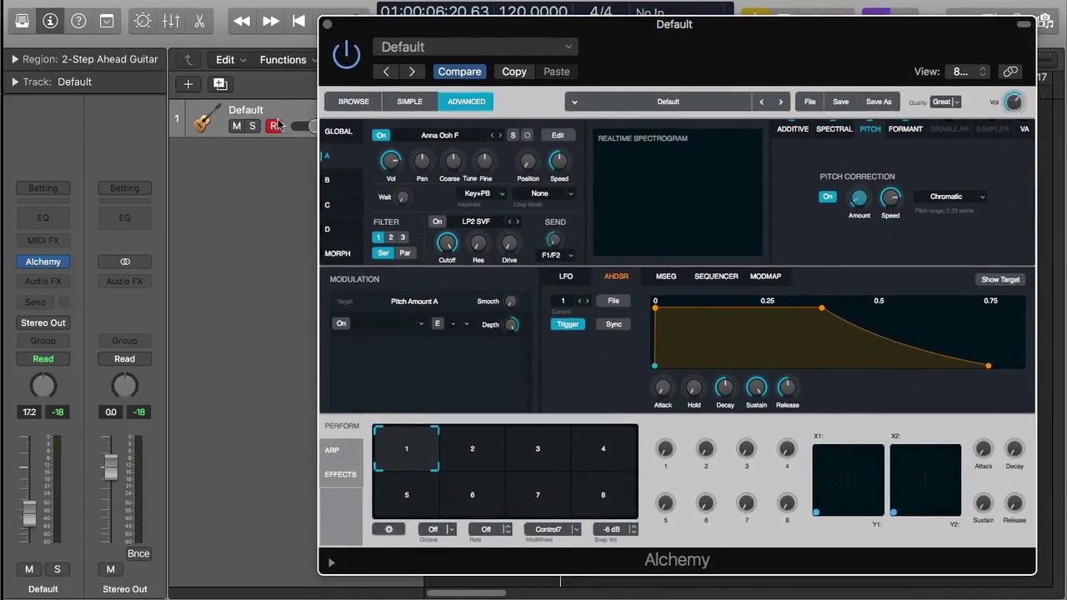
Turn off source A's pitch correction and raise its amount and speed
mouse_move(873, 200)
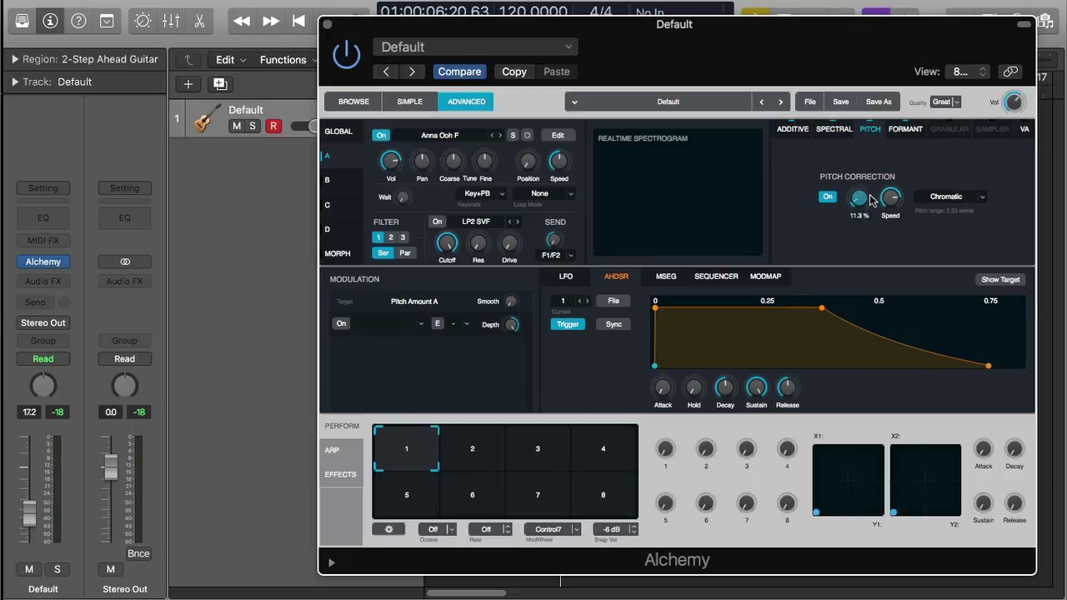
click(829, 197)
drag(864, 206, 871, 163)
drag(891, 198, 924, 171)
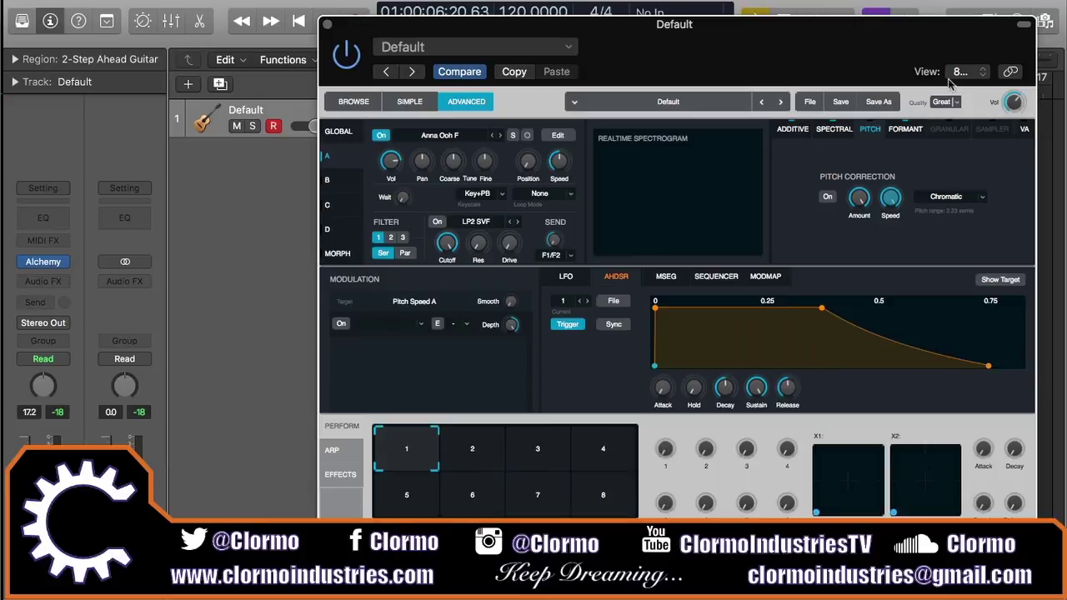
View source A's spectral and additive settings and turn its pitch correction back on
click(835, 130)
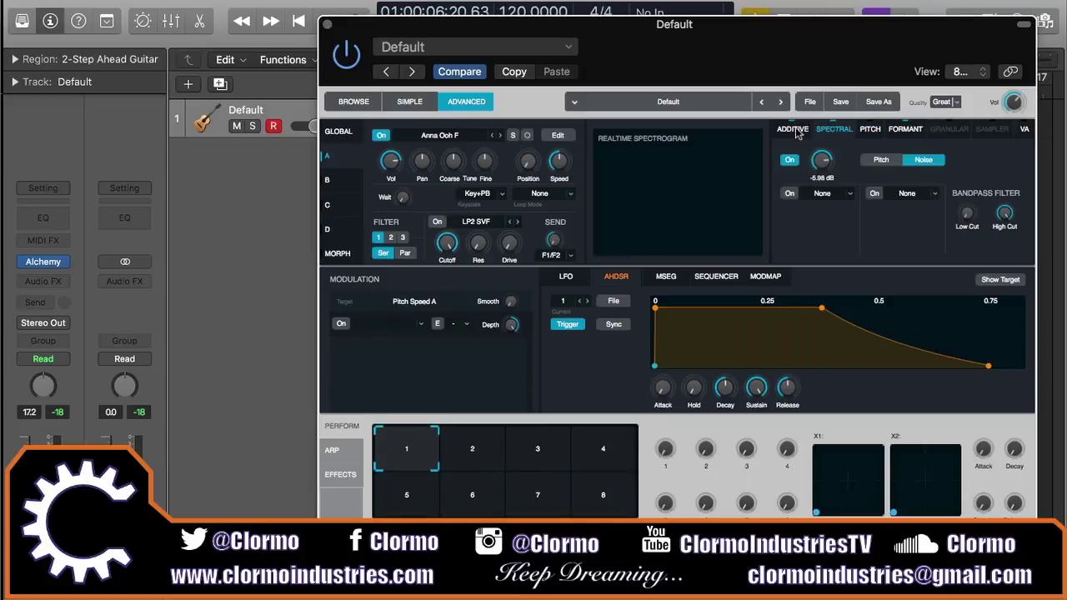
click(794, 130)
click(866, 131)
click(828, 199)
Toggle source A's spectral element and review the additive, spectral, formant and pitch settings
click(832, 131)
click(791, 161)
click(793, 131)
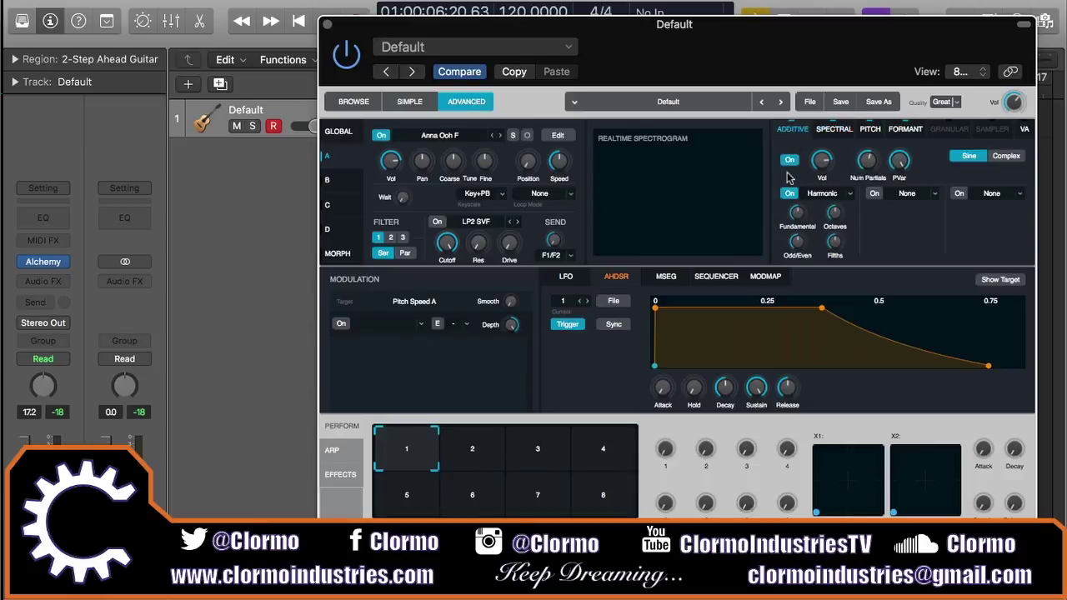
click(834, 129)
click(894, 131)
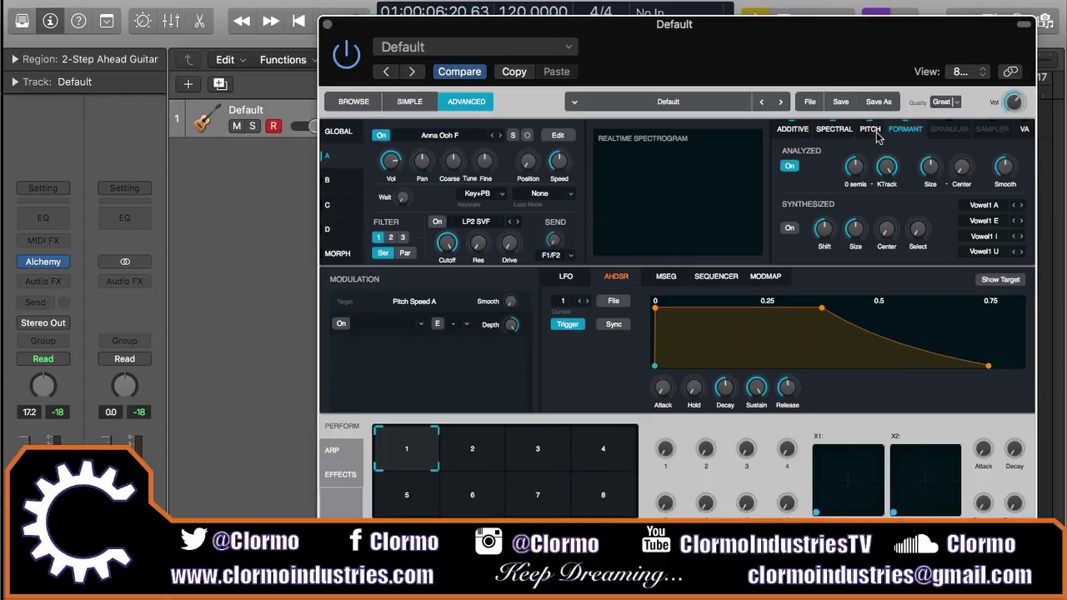
click(871, 130)
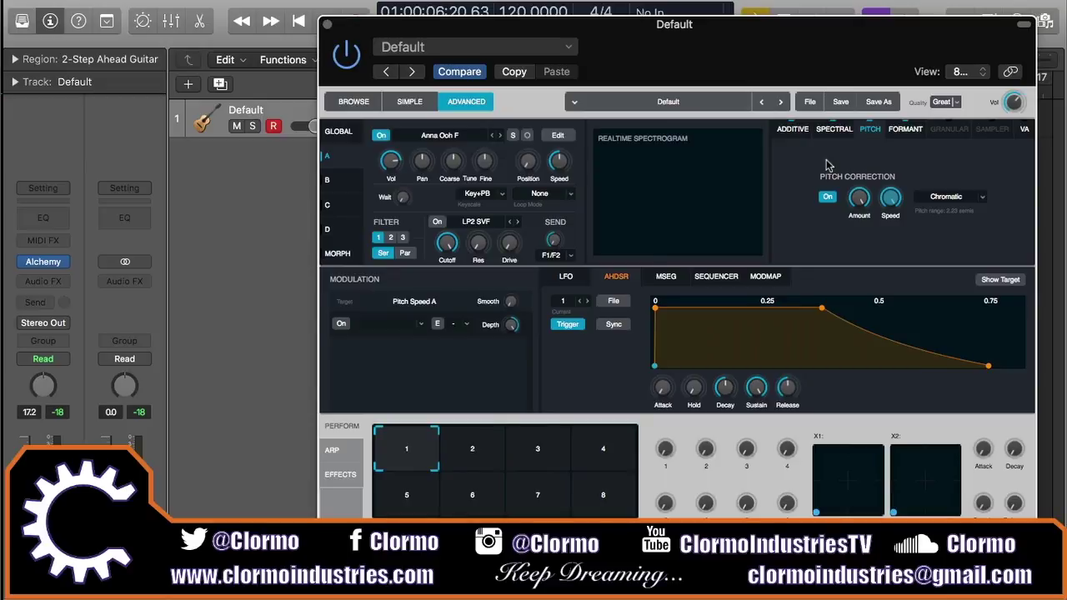
mouse_move(510, 255)
mouse_move(448, 242)
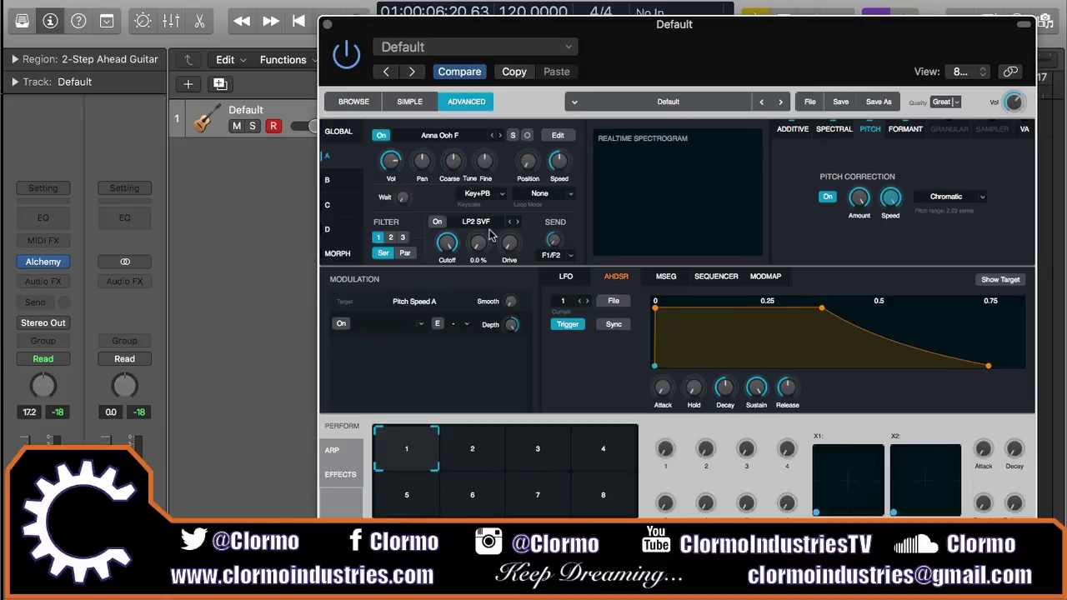